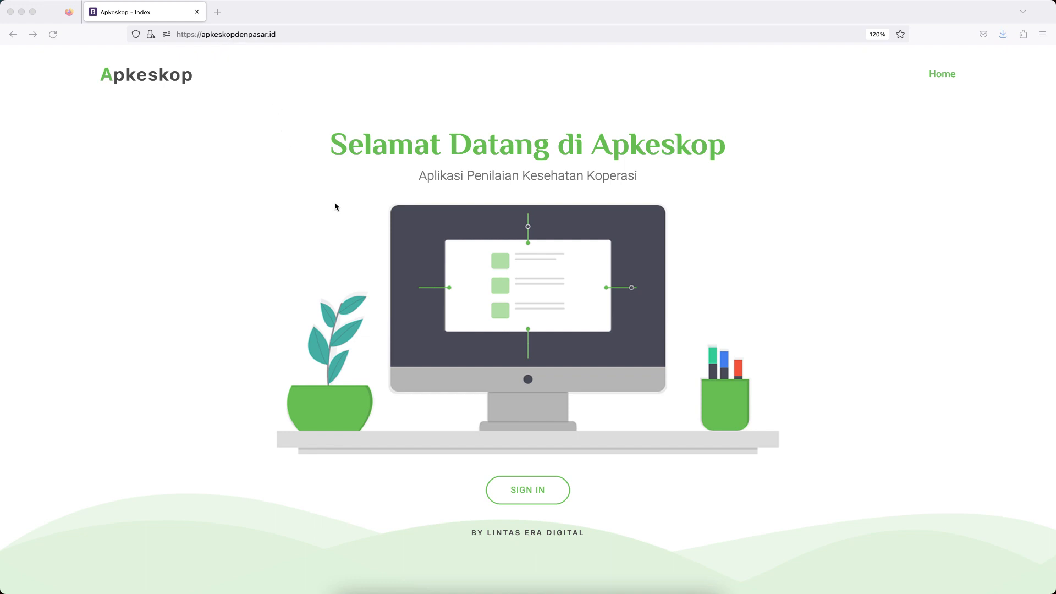
Reload the Apkeskop home page and sign in with the saved account e-mail and password.
{"action": "left_click", "coordinate": [52, 36]}
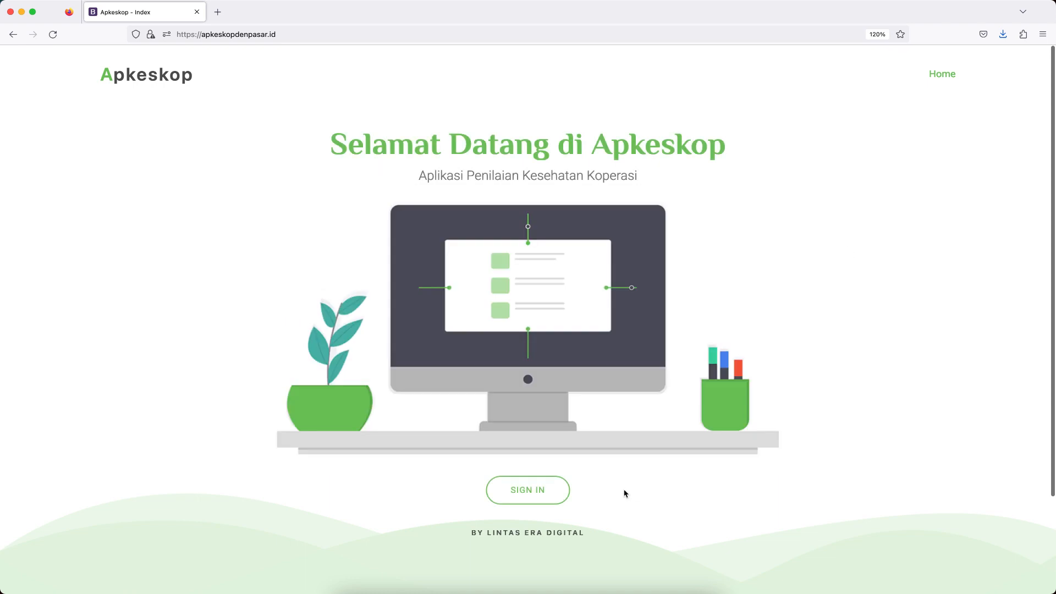
{"action": "left_click", "coordinate": [534, 496]}
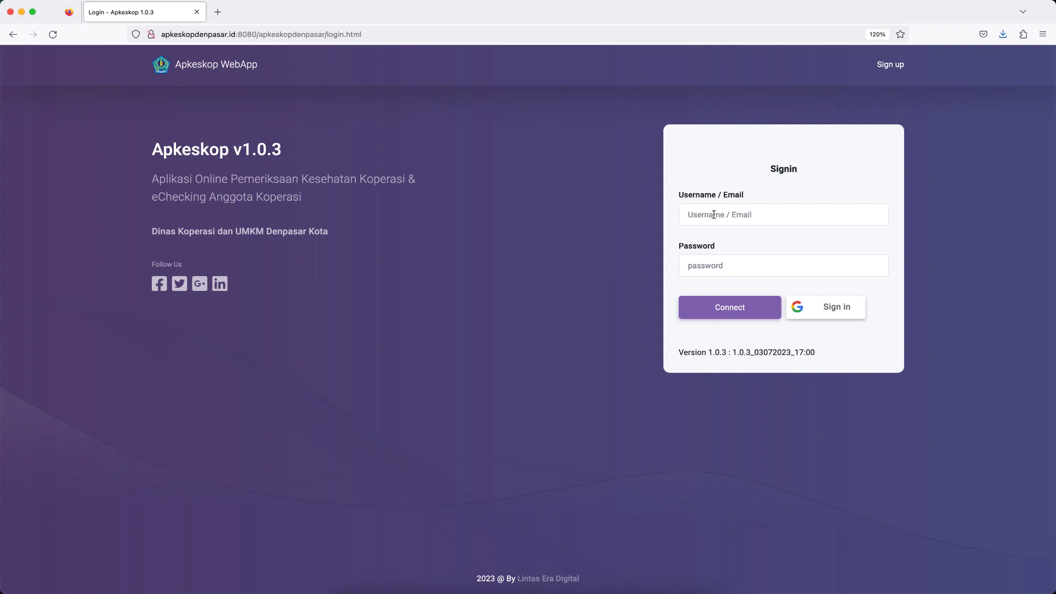
{"action": "left_click", "coordinate": [713, 215]}
{"action": "left_click", "coordinate": [737, 282]}
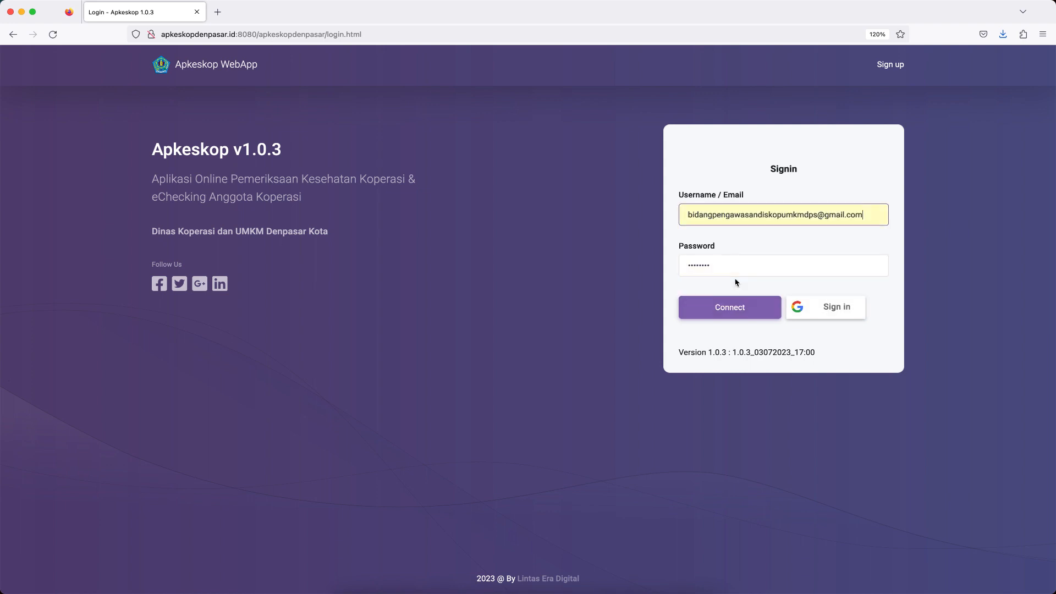
{"action": "left_click", "coordinate": [730, 314]}
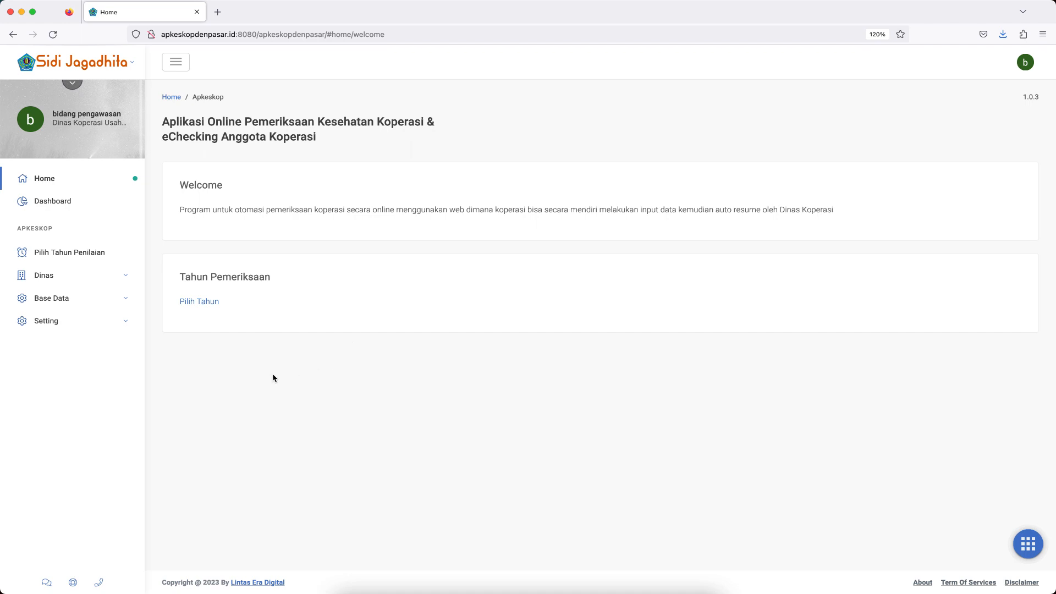
Open the 2023 assessment in the Dinas Input Penilaian section and bring up Kopkar Lestari's examination form.
{"action": "left_click", "coordinate": [121, 284]}
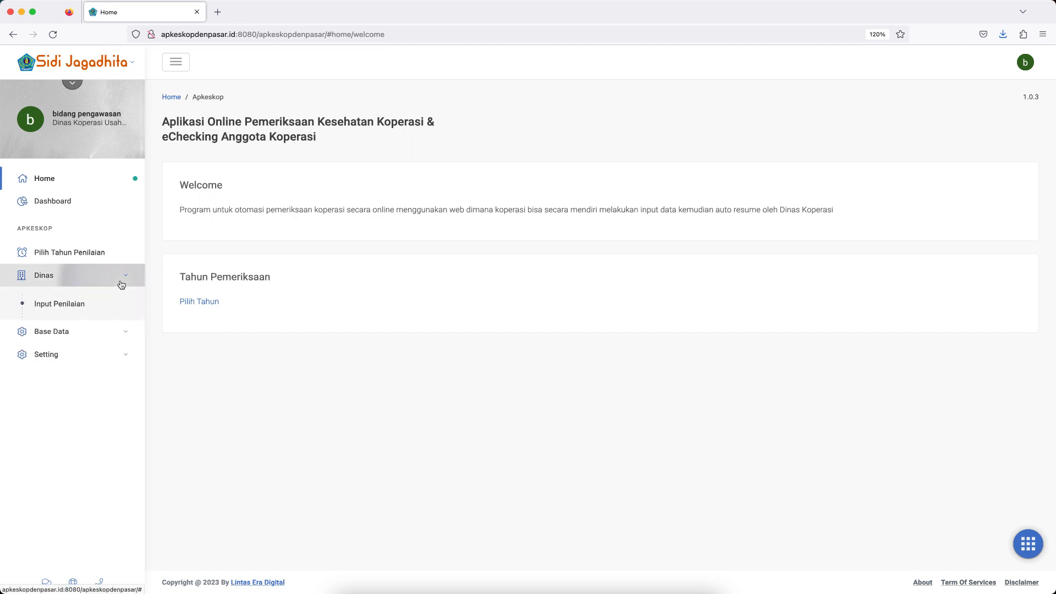
{"action": "left_click", "coordinate": [76, 309]}
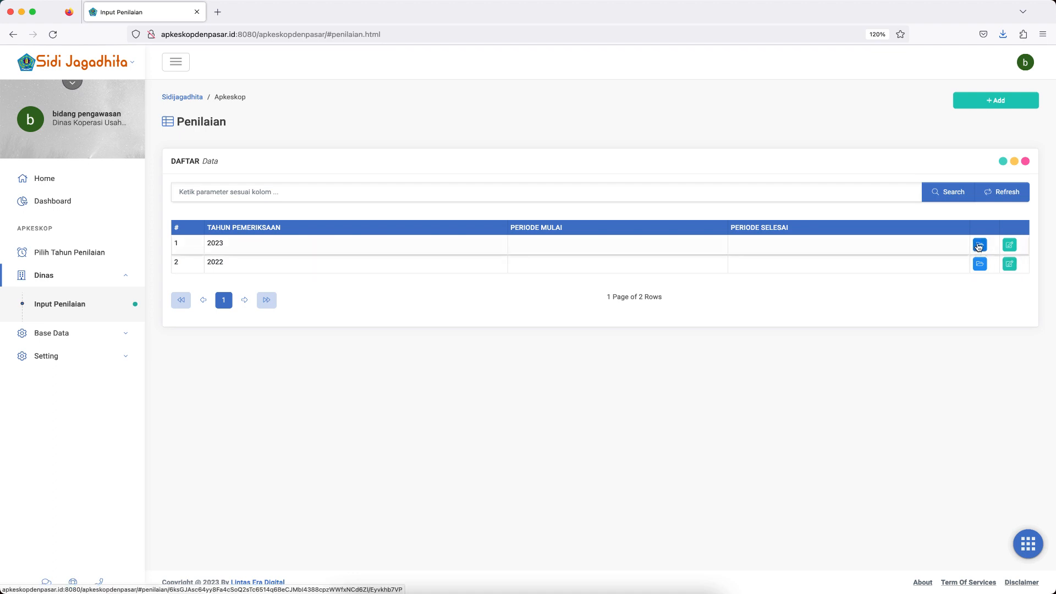
{"action": "left_click", "coordinate": [979, 247]}
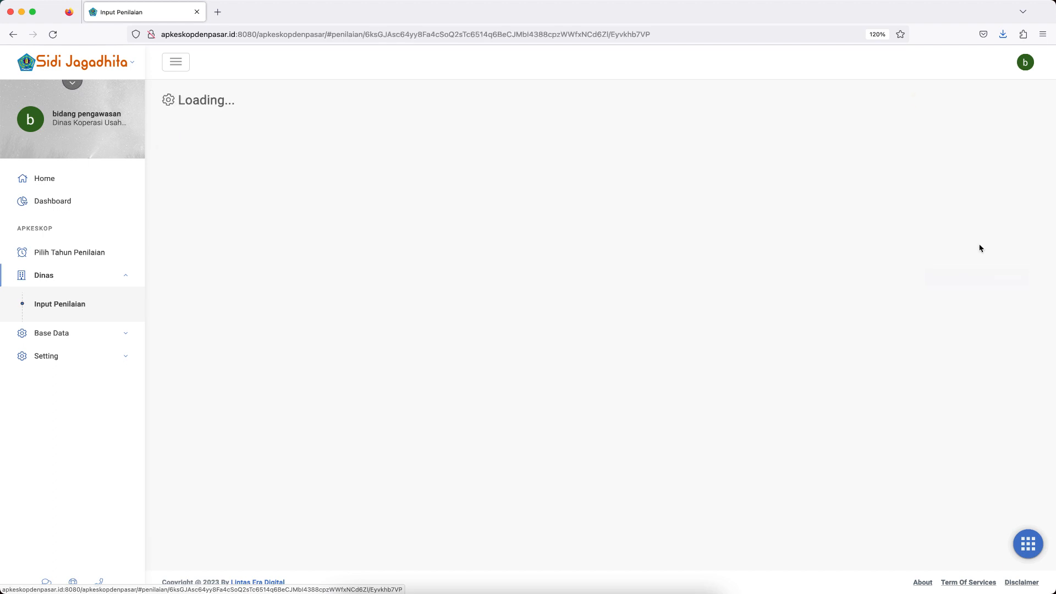
{"action": "scroll", "coordinate": [609, 424], "scroll_direction": "down", "scroll_amount": 2}
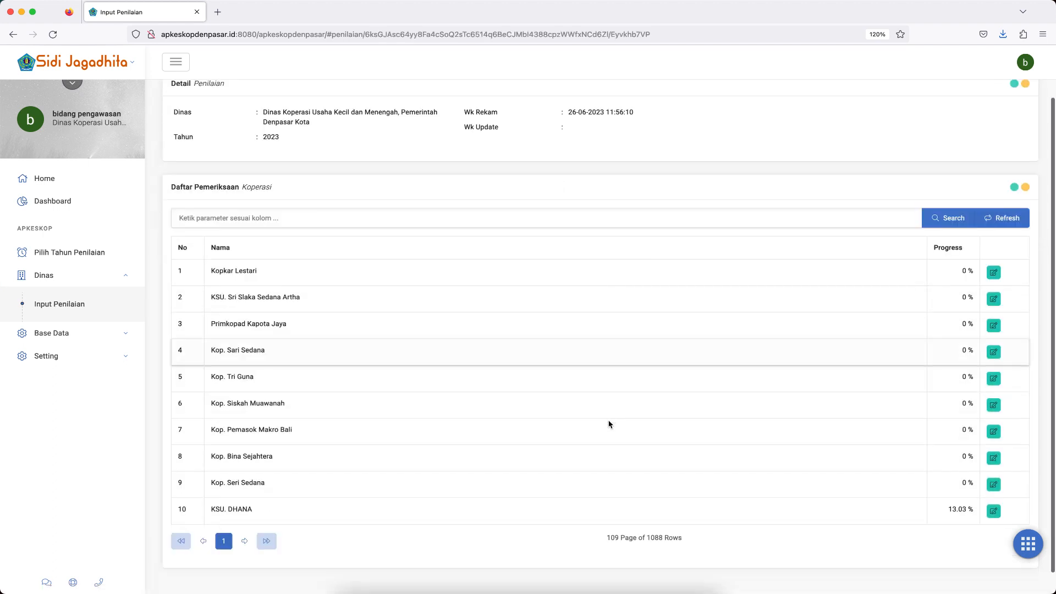
{"action": "scroll", "coordinate": [609, 424], "scroll_direction": "down", "scroll_amount": 1}
{"action": "scroll", "coordinate": [609, 424], "scroll_direction": "up", "scroll_amount": 2}
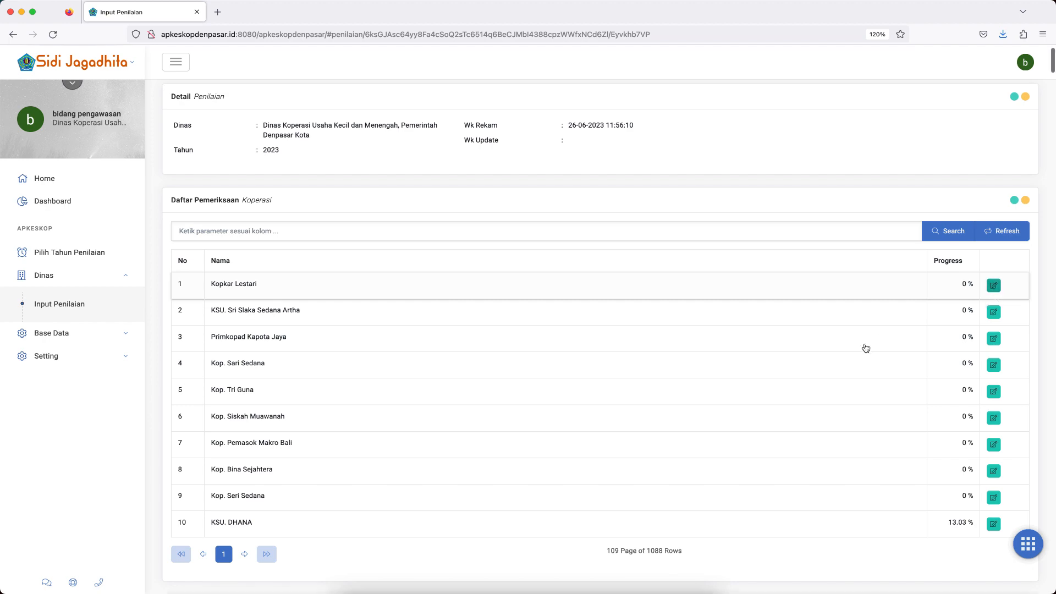
Examine the Tata Kelola and Profil Risiko indicators in Kopkar Lestari's examination form.
{"action": "scroll", "coordinate": [848, 379], "scroll_direction": "down", "scroll_amount": 10}
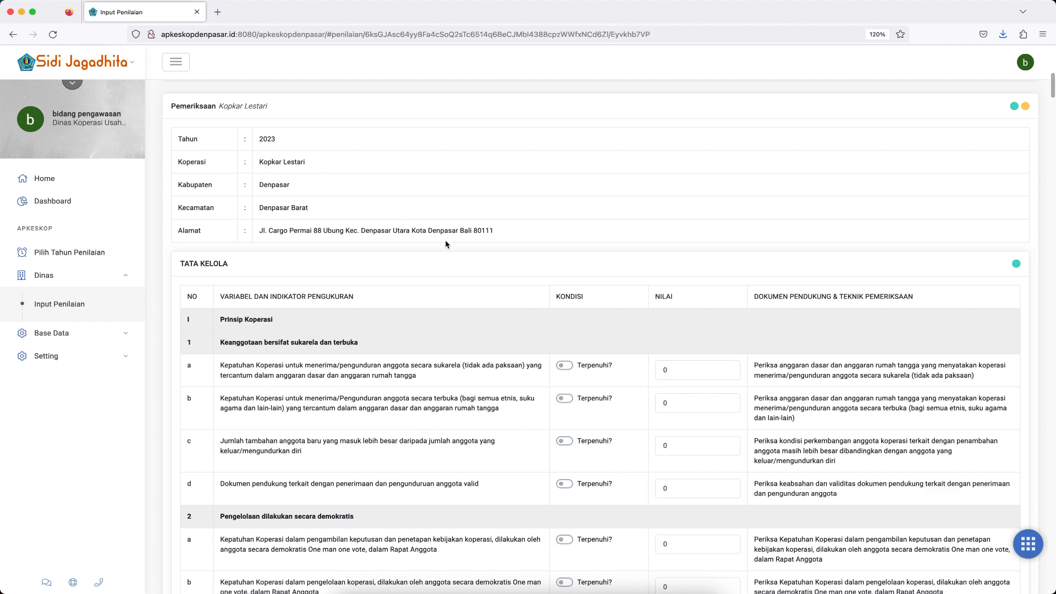
{"action": "scroll", "coordinate": [445, 244], "scroll_direction": "down", "scroll_amount": 2}
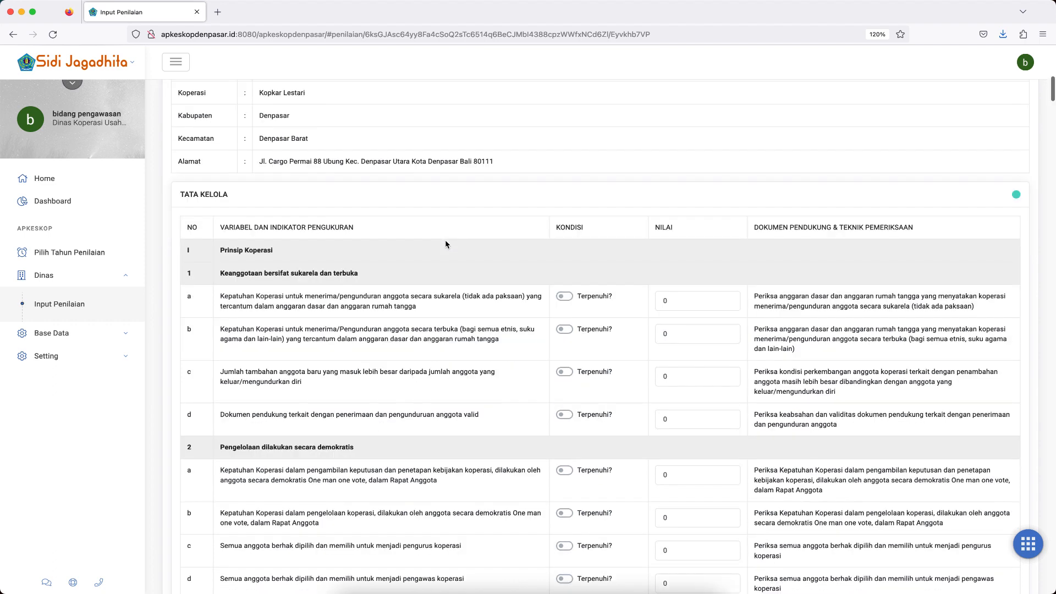
{"action": "scroll", "coordinate": [446, 244], "scroll_direction": "down", "scroll_amount": 3}
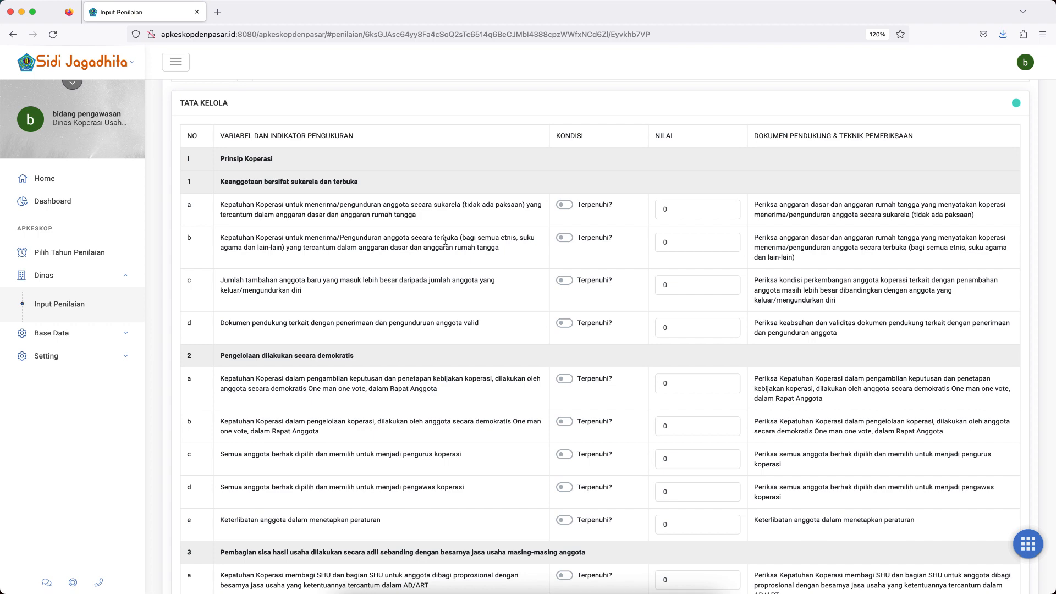
{"action": "scroll", "coordinate": [445, 244], "scroll_direction": "down", "scroll_amount": 1}
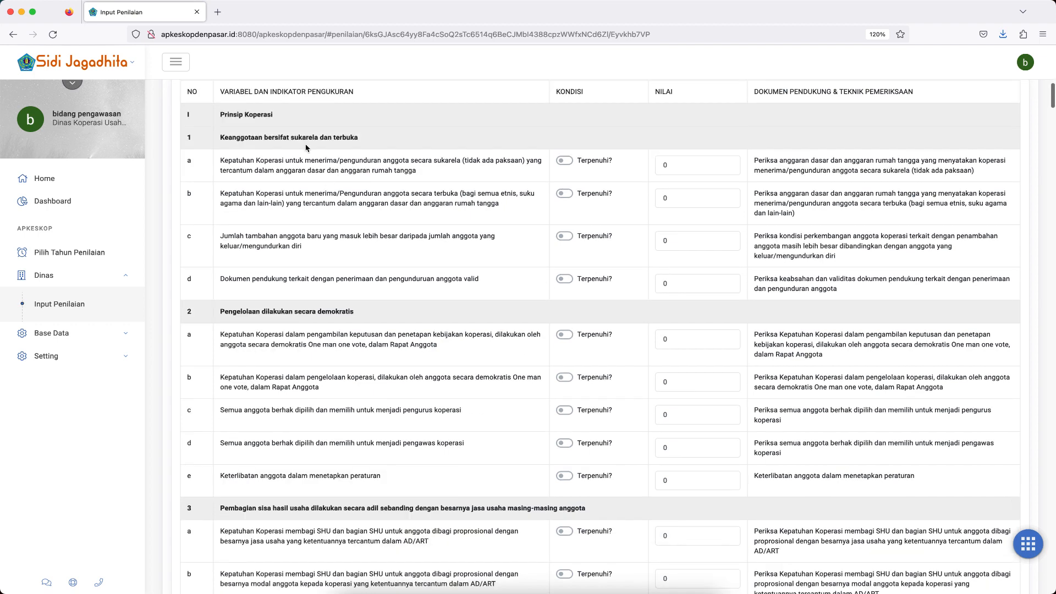
{"action": "scroll", "coordinate": [431, 262], "scroll_direction": "down", "scroll_amount": 15}
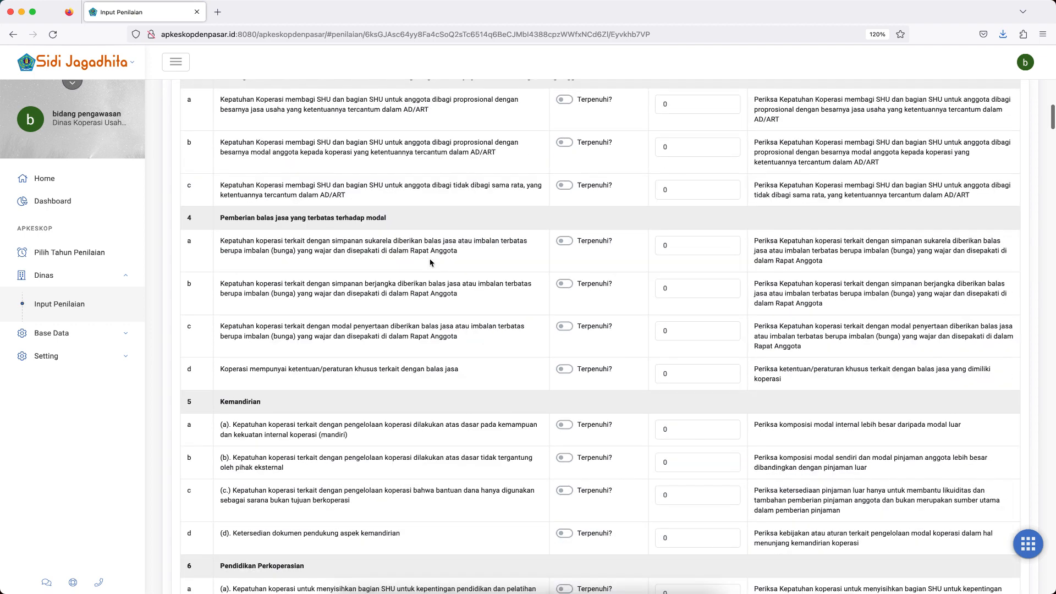
{"action": "scroll", "coordinate": [430, 263], "scroll_direction": "down", "scroll_amount": 10}
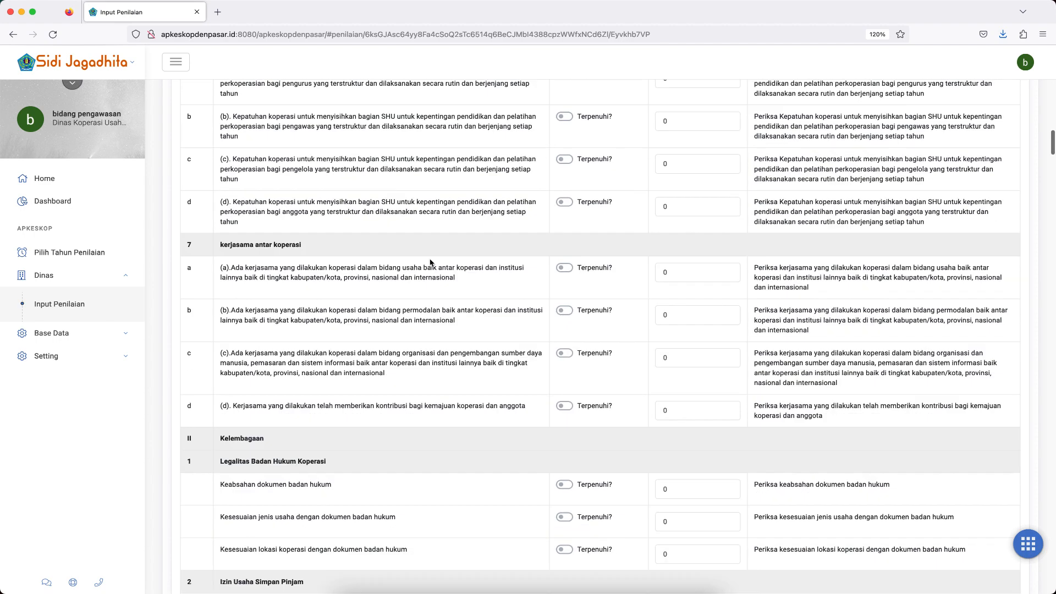
{"action": "scroll", "coordinate": [379, 337], "scroll_direction": "down", "scroll_amount": 10}
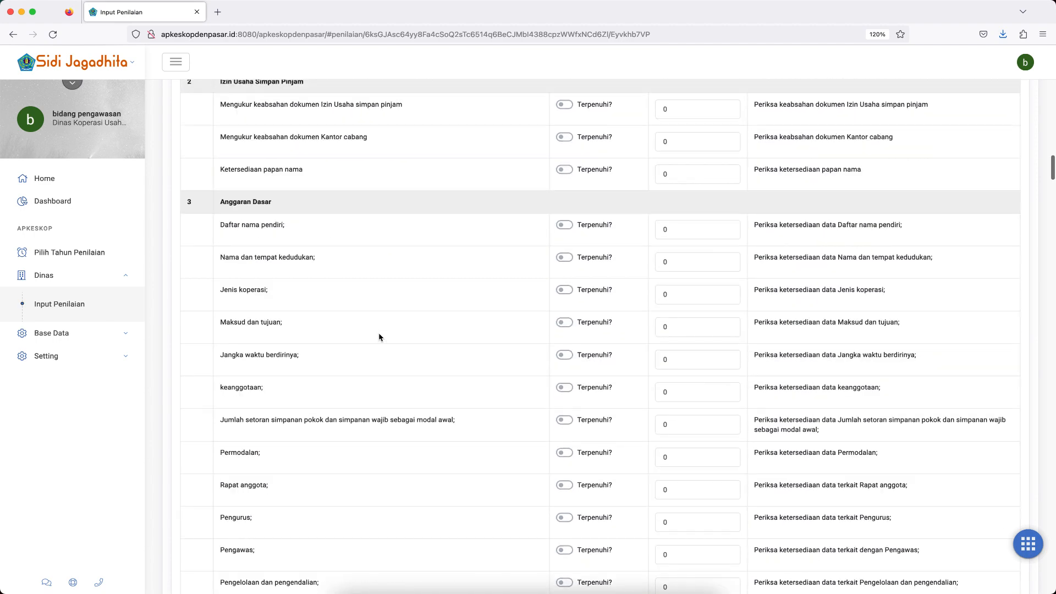
{"action": "scroll", "coordinate": [379, 337], "scroll_direction": "down", "scroll_amount": 10}
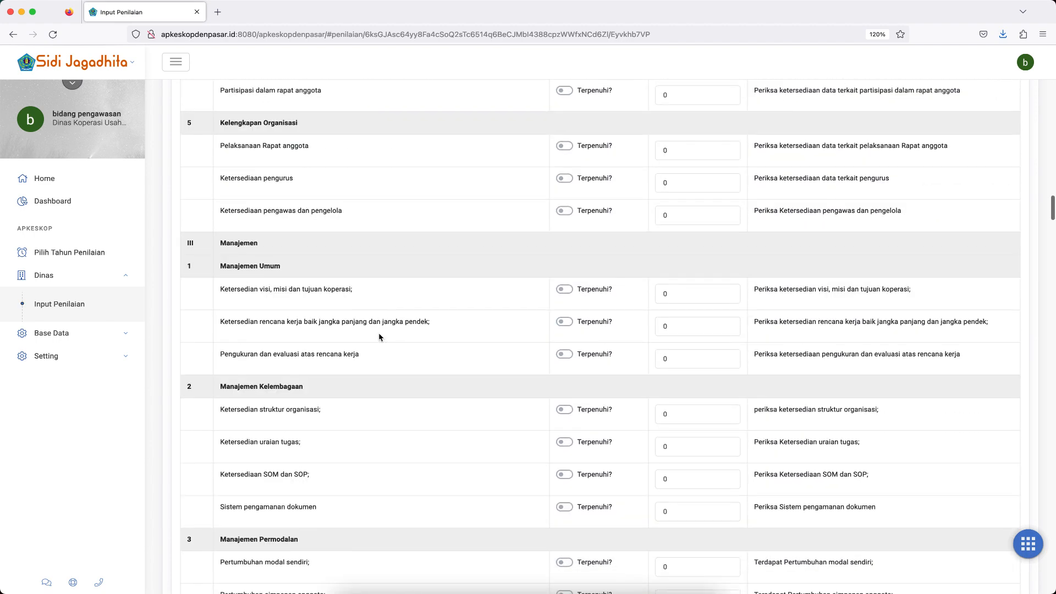
{"action": "scroll", "coordinate": [379, 337], "scroll_direction": "down", "scroll_amount": 2}
{"action": "scroll", "coordinate": [394, 382], "scroll_direction": "down", "scroll_amount": 8}
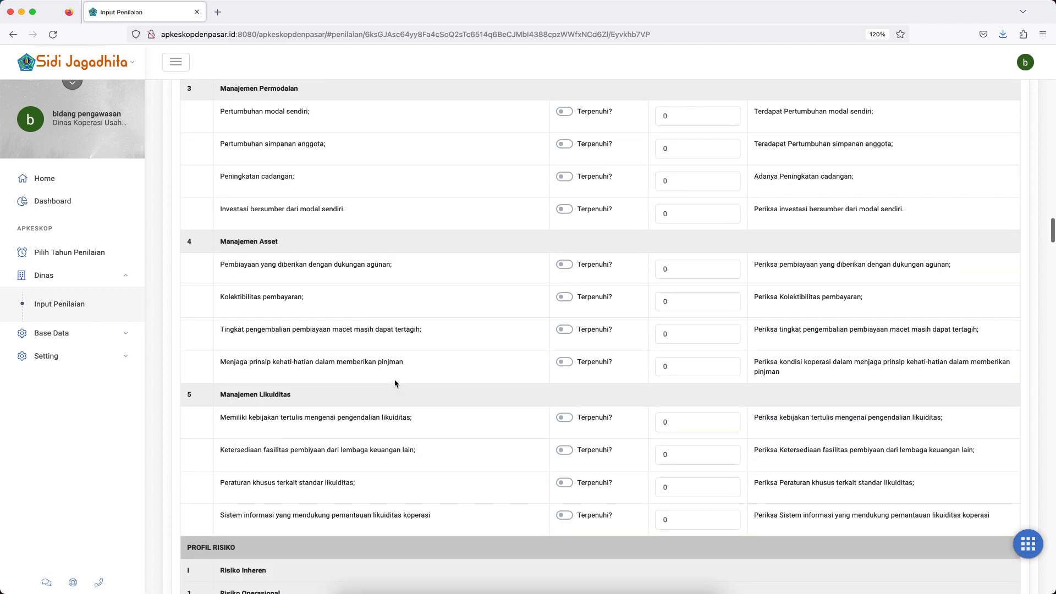
{"action": "scroll", "coordinate": [394, 382], "scroll_direction": "down", "scroll_amount": 6}
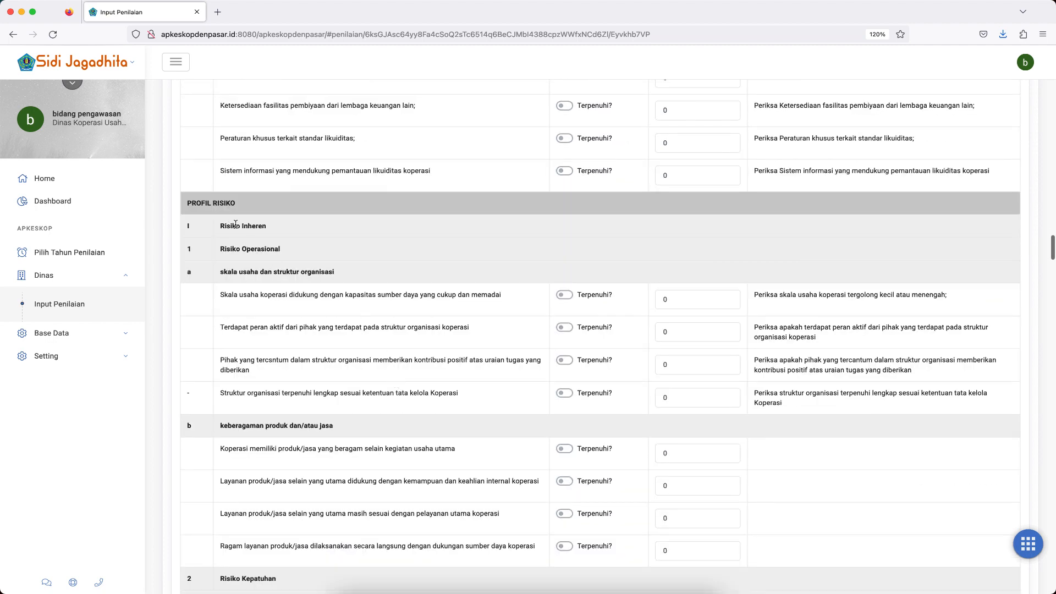
{"action": "scroll", "coordinate": [365, 352], "scroll_direction": "down", "scroll_amount": 9}
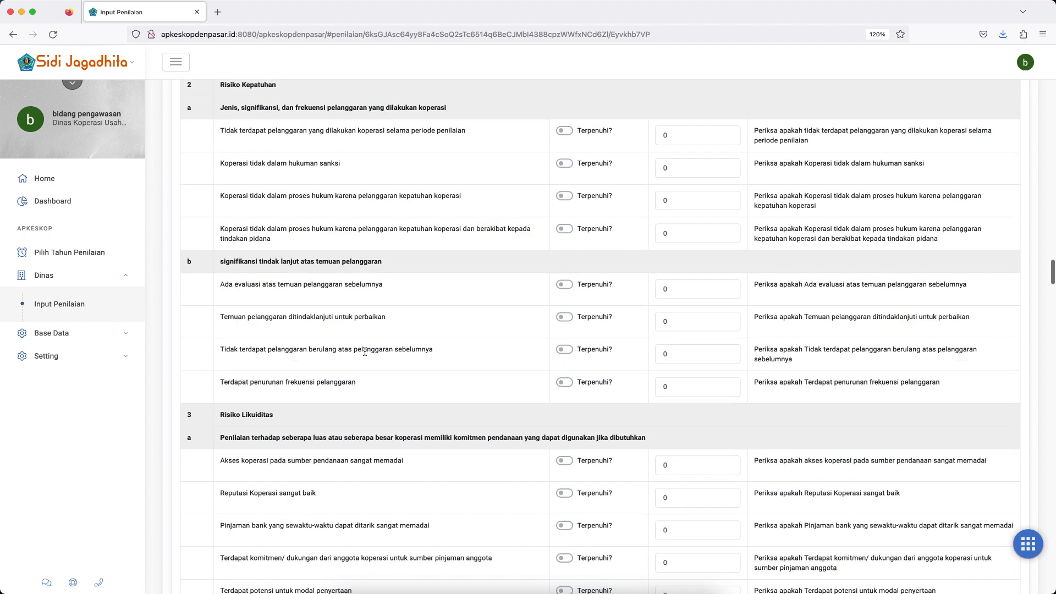
{"action": "scroll", "coordinate": [365, 352], "scroll_direction": "down", "scroll_amount": 6}
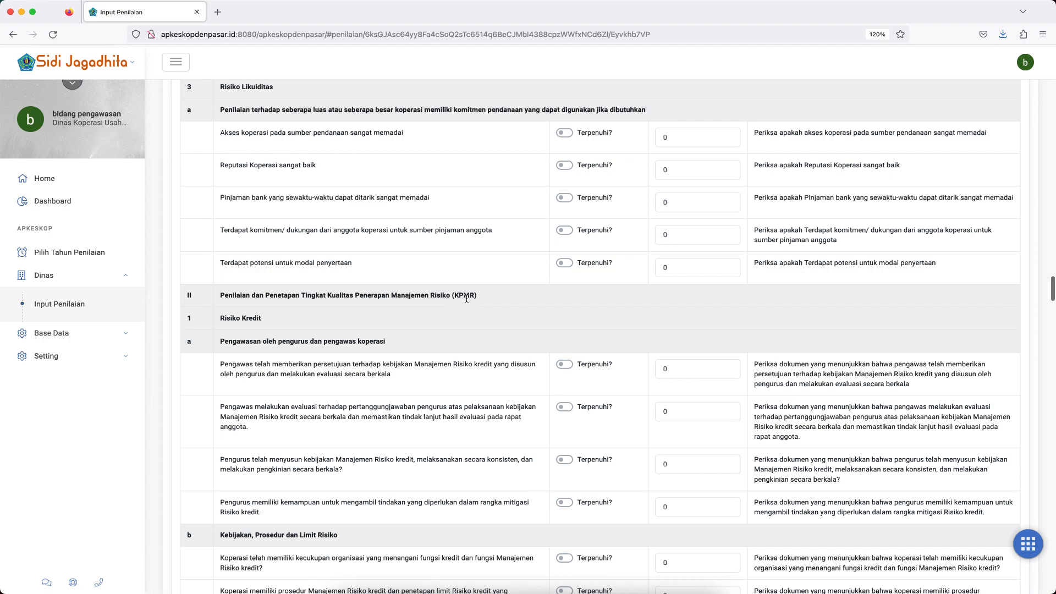
{"action": "scroll", "coordinate": [487, 407], "scroll_direction": "down", "scroll_amount": 15}
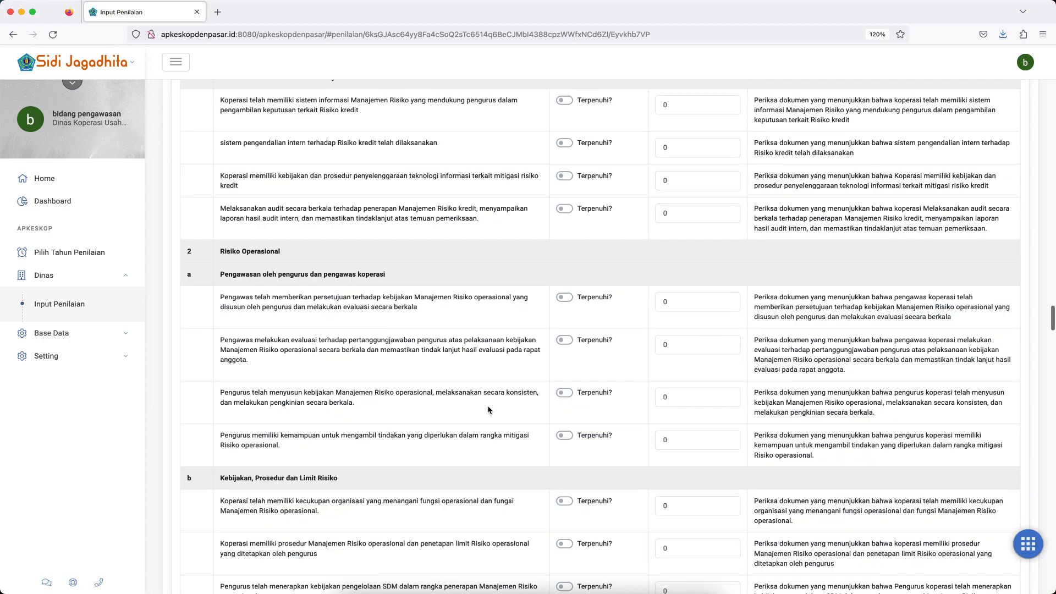
Review the form's financial entry rows, from Aset Lancar through equity, income and expenses to Hutang Jangka Panjang.
{"action": "scroll", "coordinate": [488, 409], "scroll_direction": "down", "scroll_amount": 20}
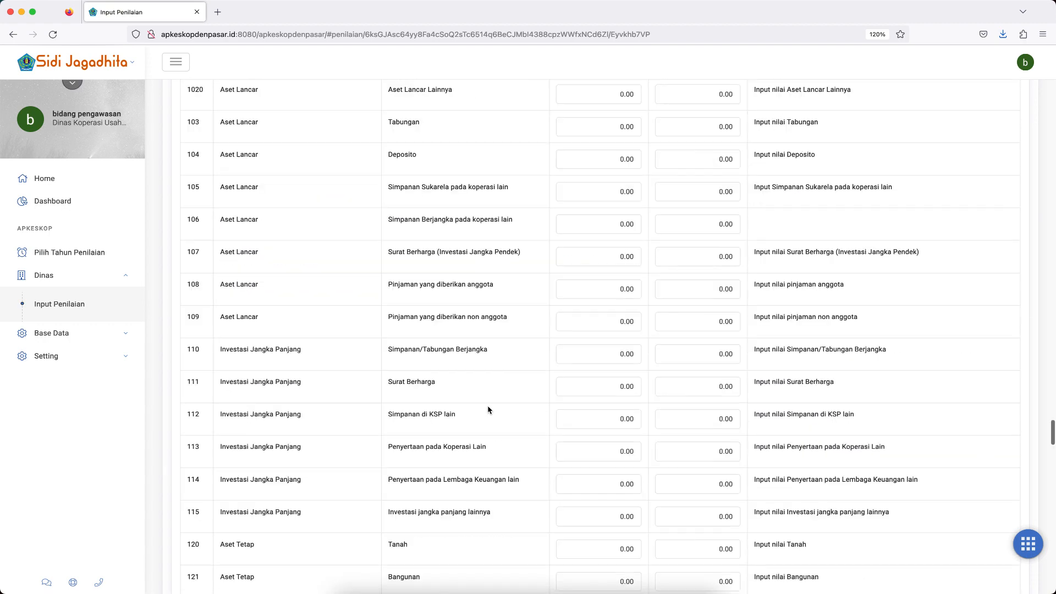
{"action": "scroll", "coordinate": [488, 410], "scroll_direction": "up", "scroll_amount": 5}
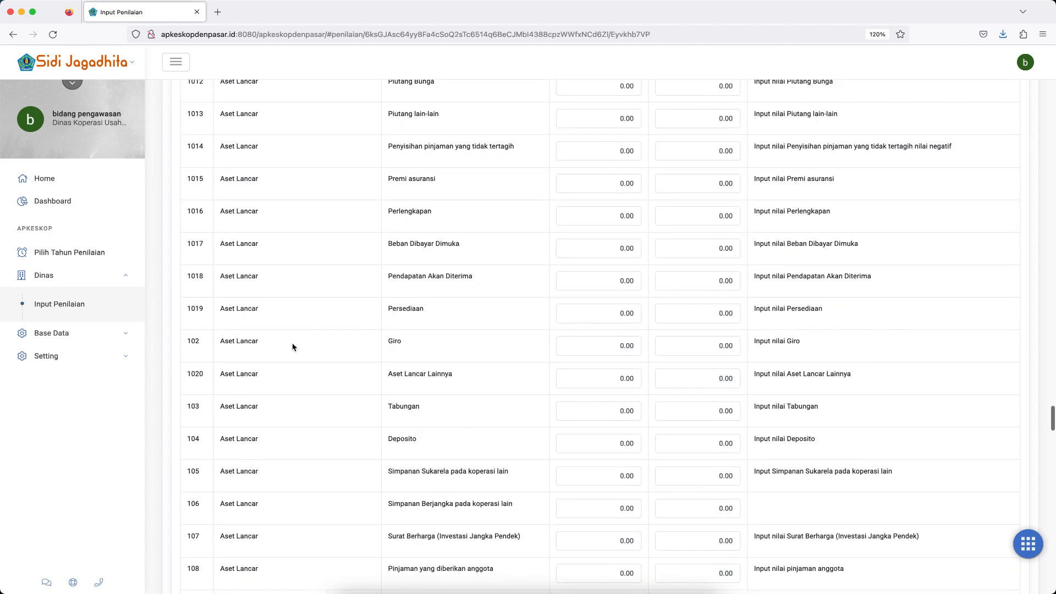
{"action": "scroll", "coordinate": [462, 395], "scroll_direction": "down", "scroll_amount": 9}
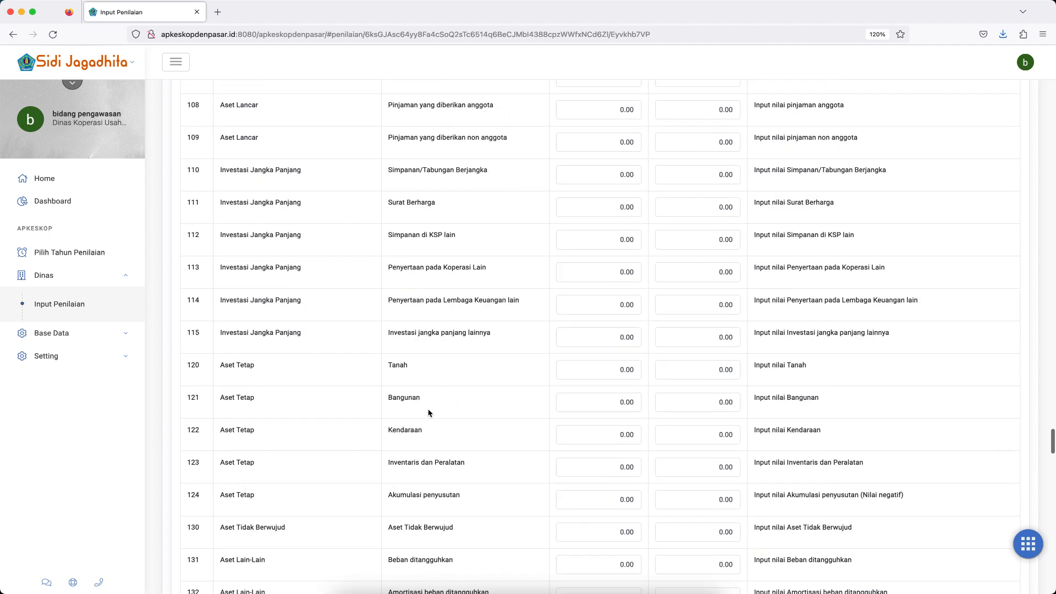
{"action": "scroll", "coordinate": [344, 383], "scroll_direction": "down", "scroll_amount": 10}
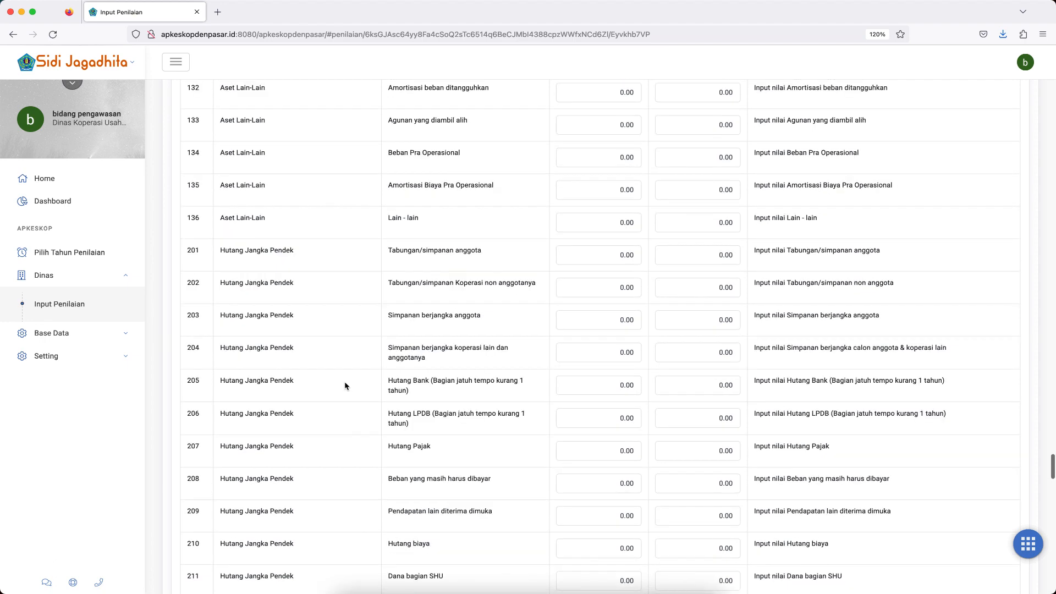
{"action": "scroll", "coordinate": [314, 402], "scroll_direction": "down", "scroll_amount": 9}
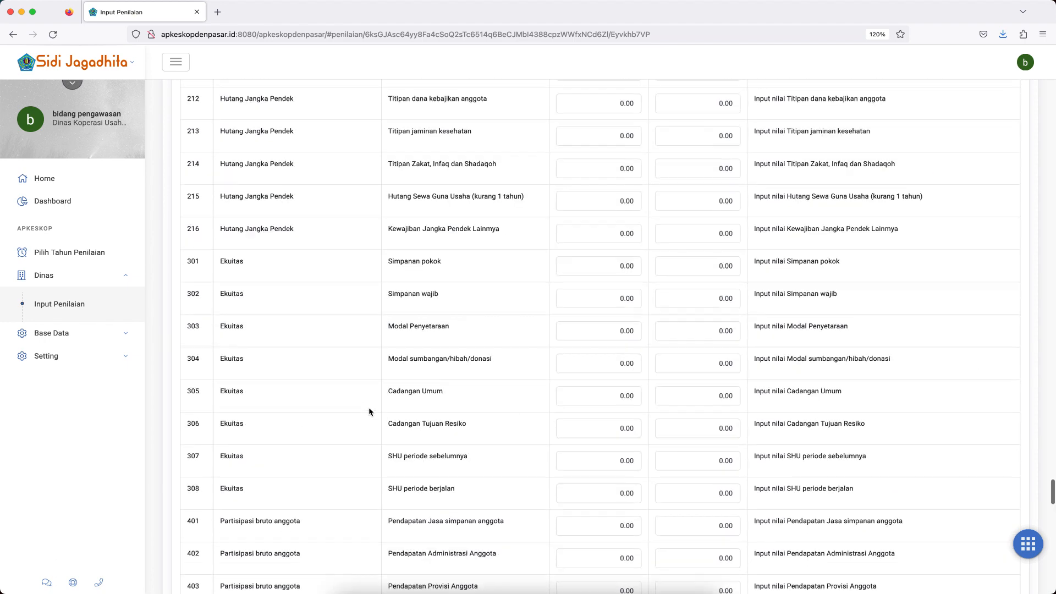
{"action": "scroll", "coordinate": [330, 421], "scroll_direction": "down", "scroll_amount": 8}
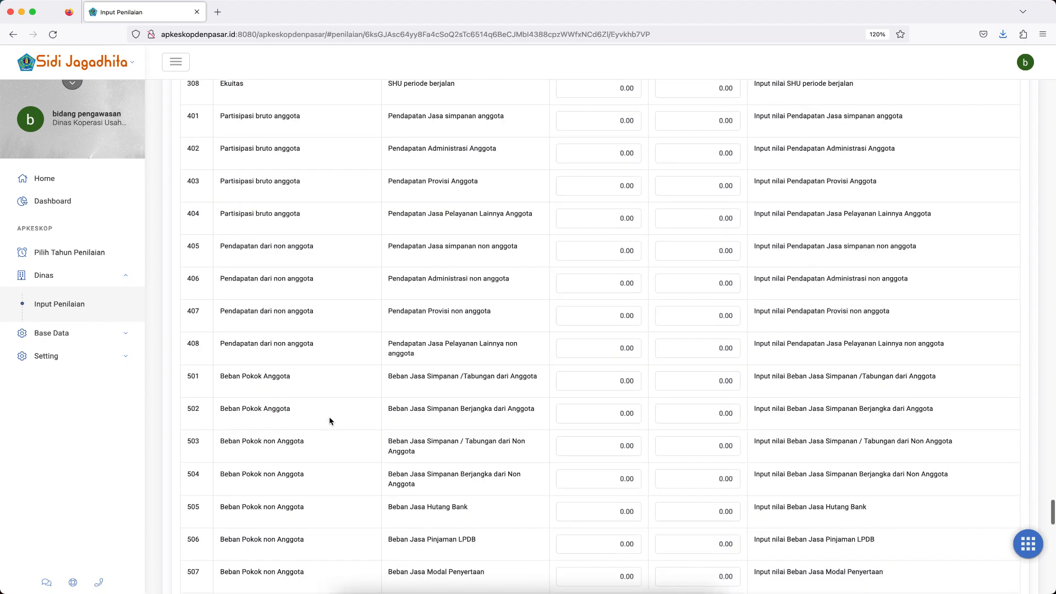
{"action": "scroll", "coordinate": [347, 380], "scroll_direction": "down", "scroll_amount": 10}
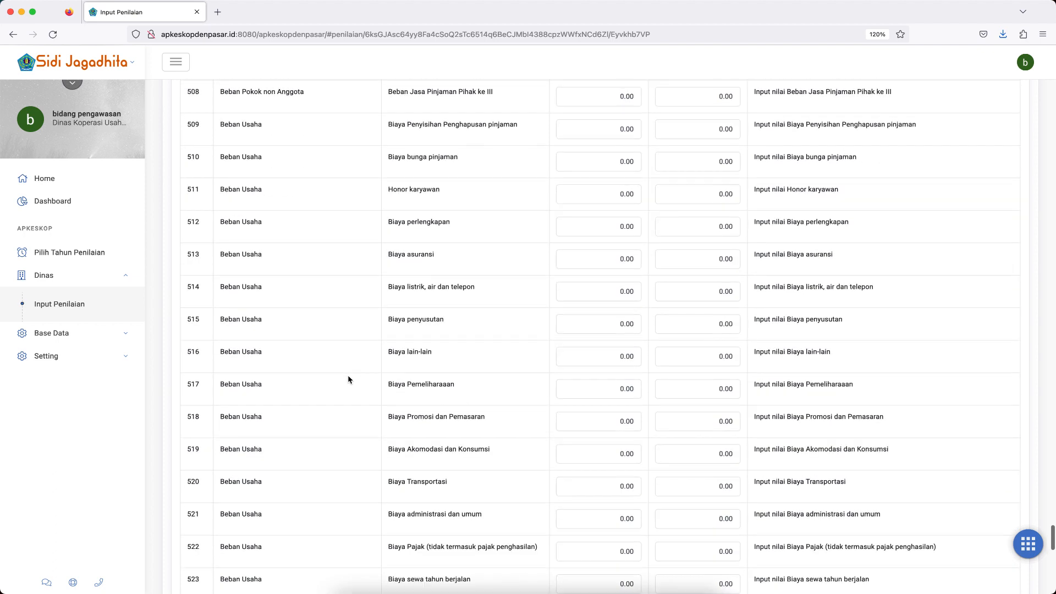
{"action": "scroll", "coordinate": [315, 388], "scroll_direction": "down", "scroll_amount": 14}
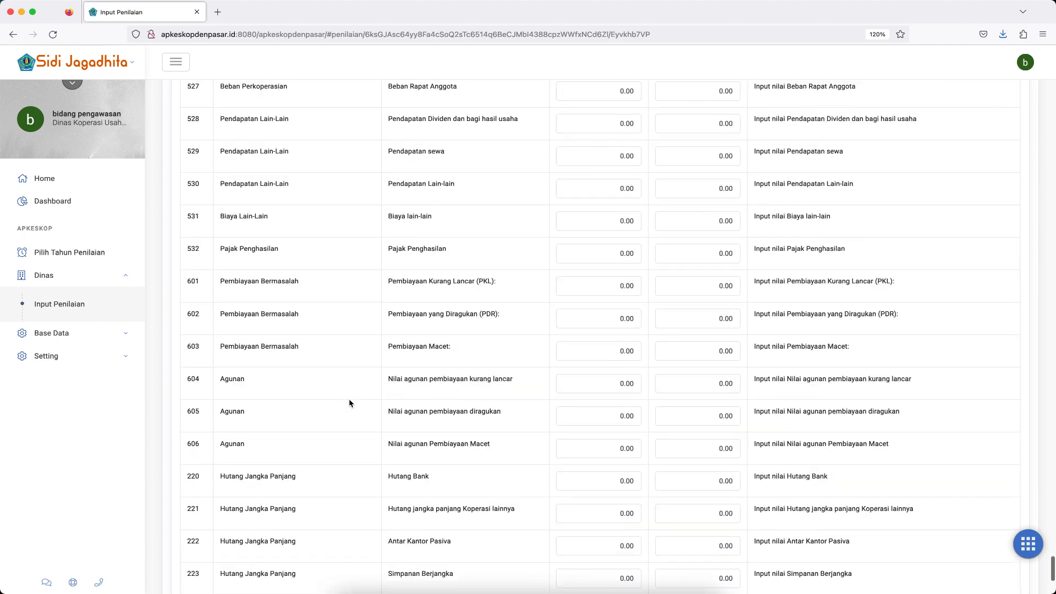
{"action": "scroll", "coordinate": [338, 429], "scroll_direction": "down", "scroll_amount": 3}
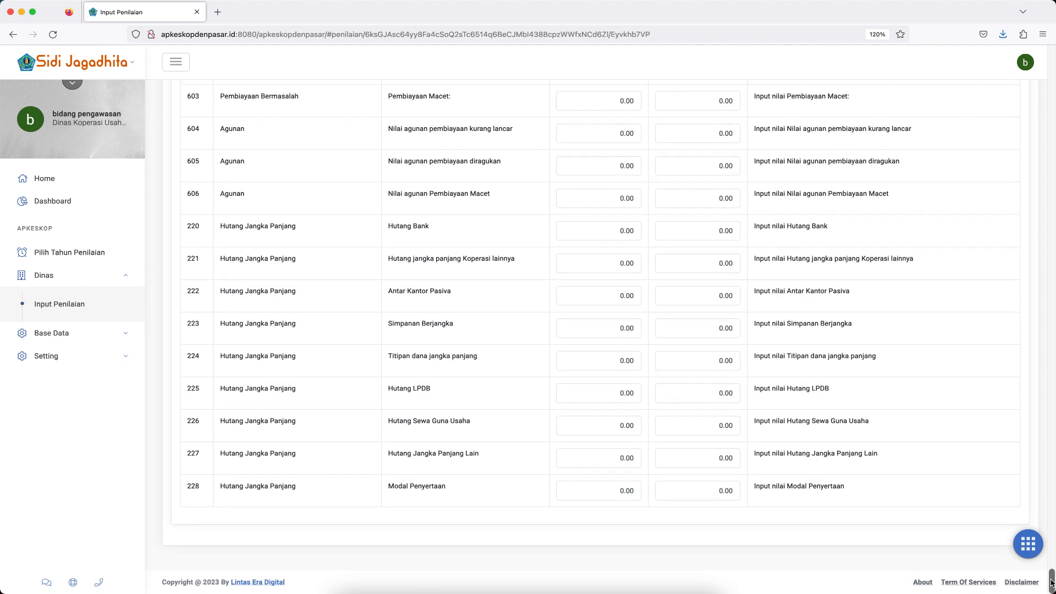
Mark indicator d, on valid member admission and withdrawal documents, as Terpenuhi under "Keanggotaan bersifat sukarela dan terbuka".
{"action": "left_click_drag", "start_coordinate": [1052, 584], "coordinate": [1052, 83]}
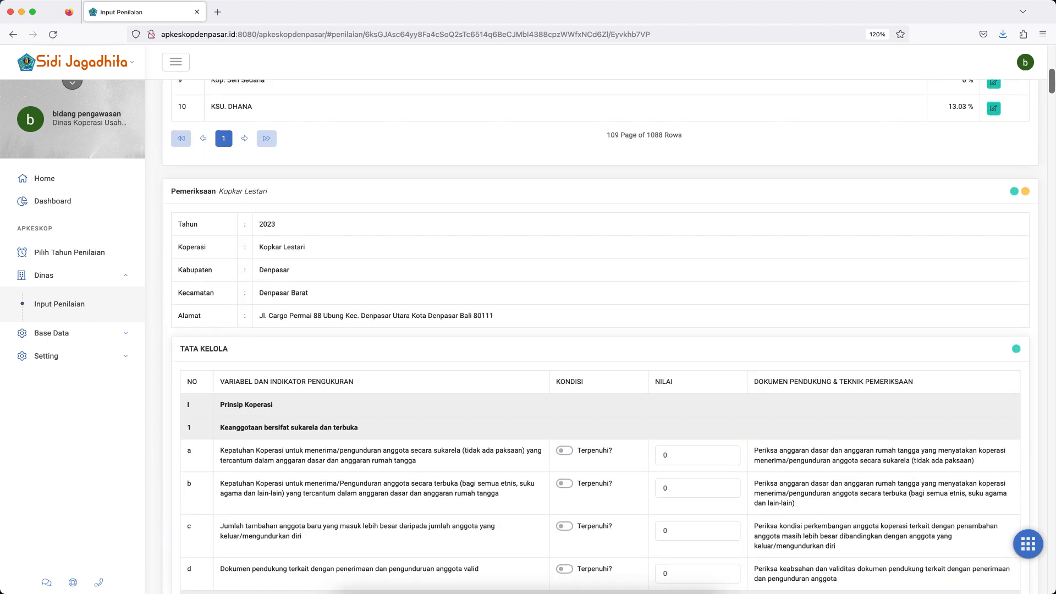
{"action": "scroll", "coordinate": [818, 303], "scroll_direction": "down", "scroll_amount": 5}
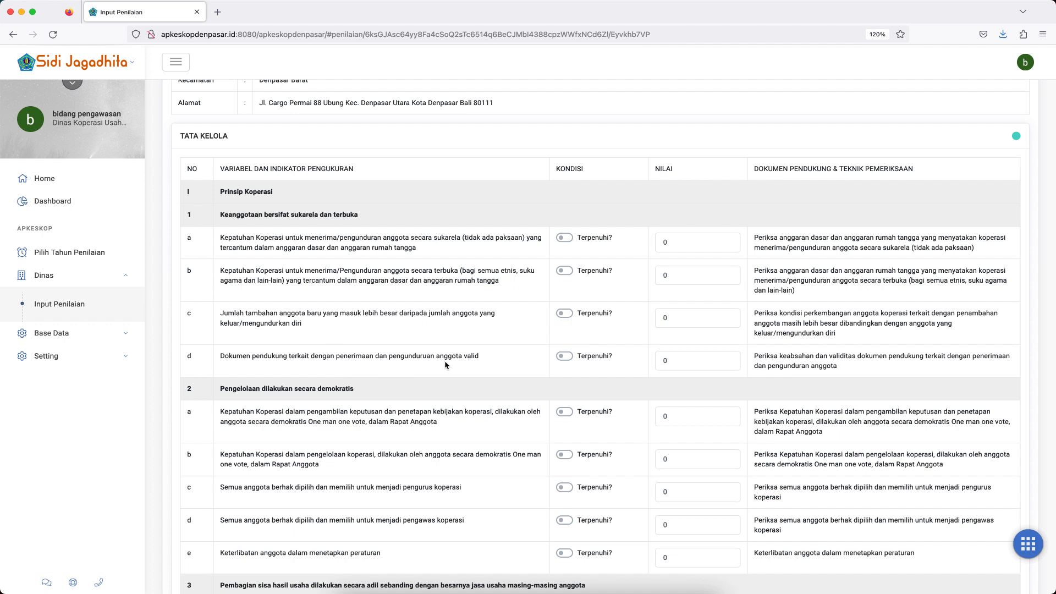
{"action": "left_click", "coordinate": [563, 357]}
Try marking indicator d under "Pengelolaan dilakukan secara demokratis" as Terpenuhi, and clear the mark again.
{"action": "scroll", "coordinate": [589, 407], "scroll_direction": "down", "scroll_amount": 2}
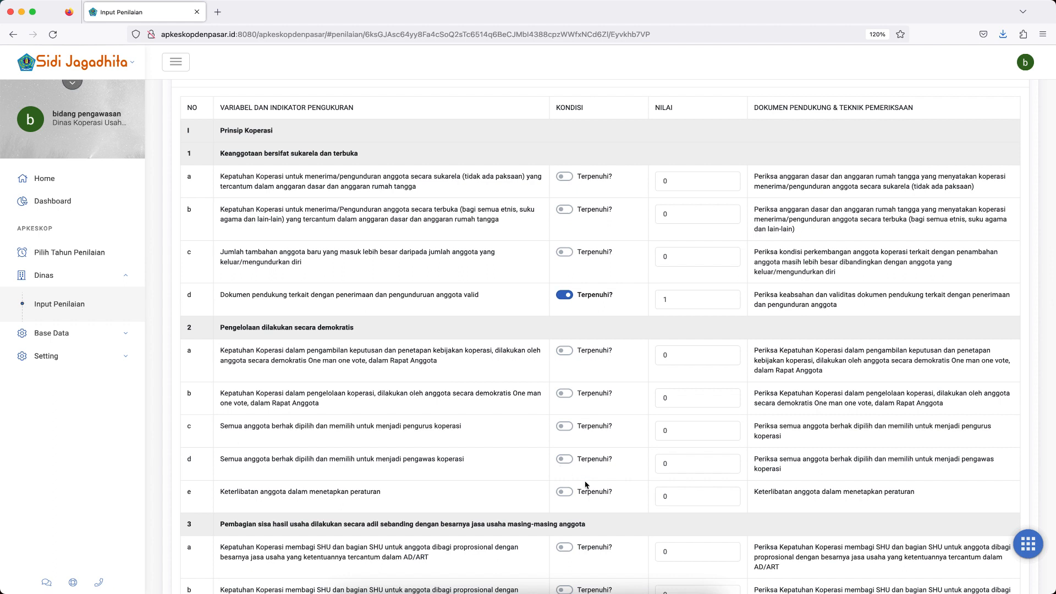
{"action": "left_click", "coordinate": [565, 459]}
{"action": "left_click", "coordinate": [566, 460]}
{"action": "scroll", "coordinate": [630, 473], "scroll_direction": "down", "scroll_amount": 3}
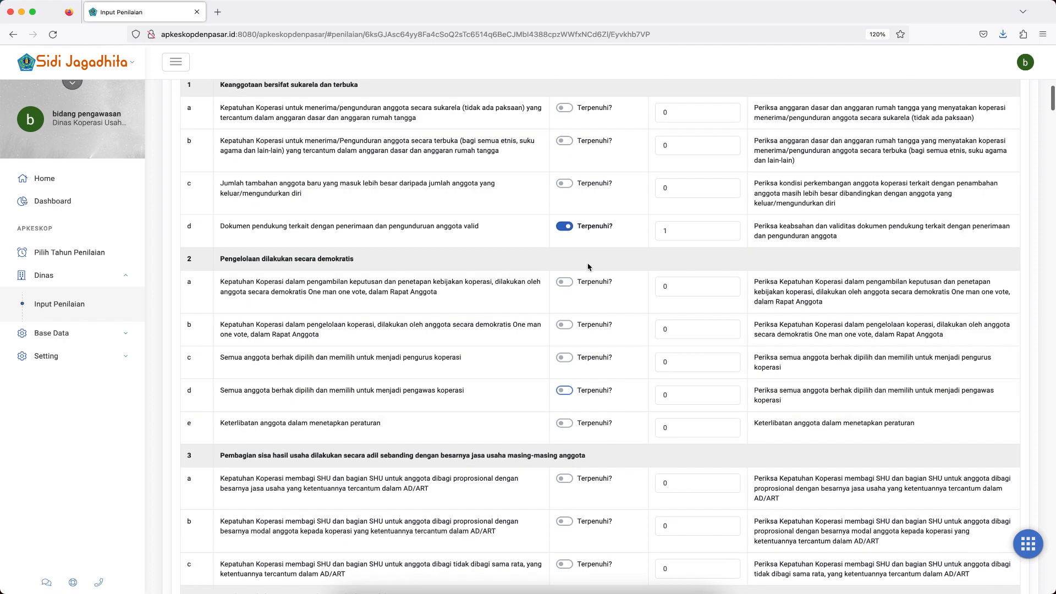
Mark indicators b and c under "Keanggotaan bersifat sukarela dan terbuka" as Terpenuhi.
{"action": "scroll", "coordinate": [609, 203], "scroll_direction": "up", "scroll_amount": 1}
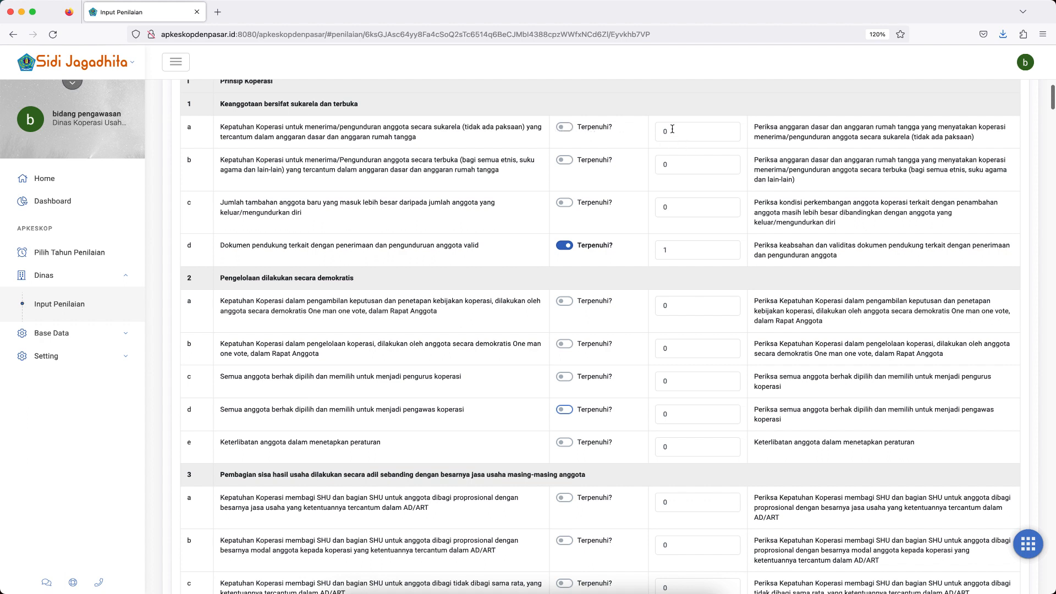
{"action": "left_click", "coordinate": [567, 161]}
{"action": "left_click", "coordinate": [568, 208]}
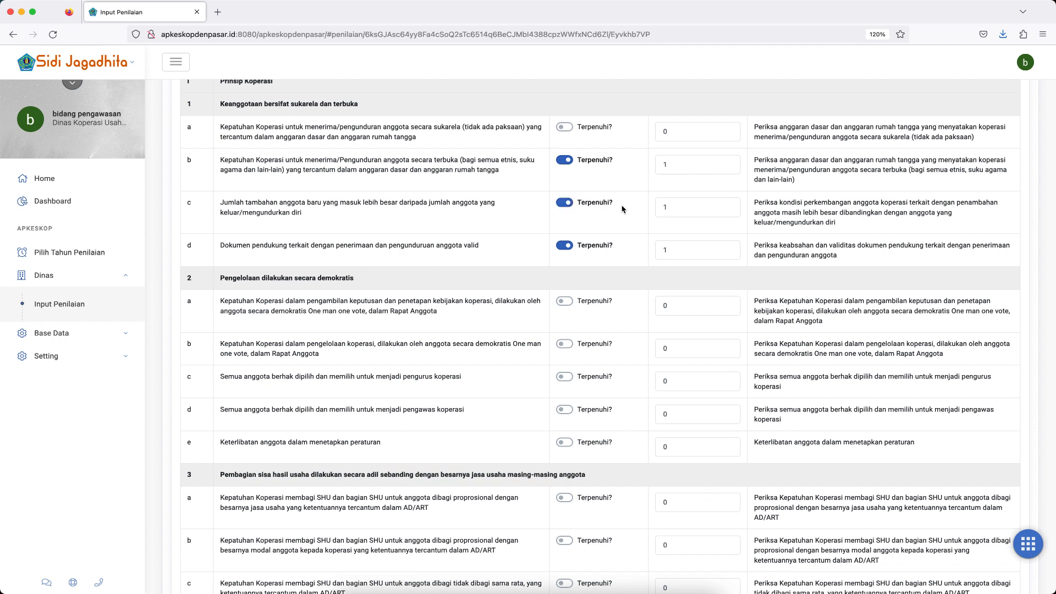
Mark all five indicators, a to e, under "Pengelolaan dilakukan secara demokratis" as Terpenuhi.
{"action": "scroll", "coordinate": [620, 334], "scroll_direction": "down", "scroll_amount": 3}
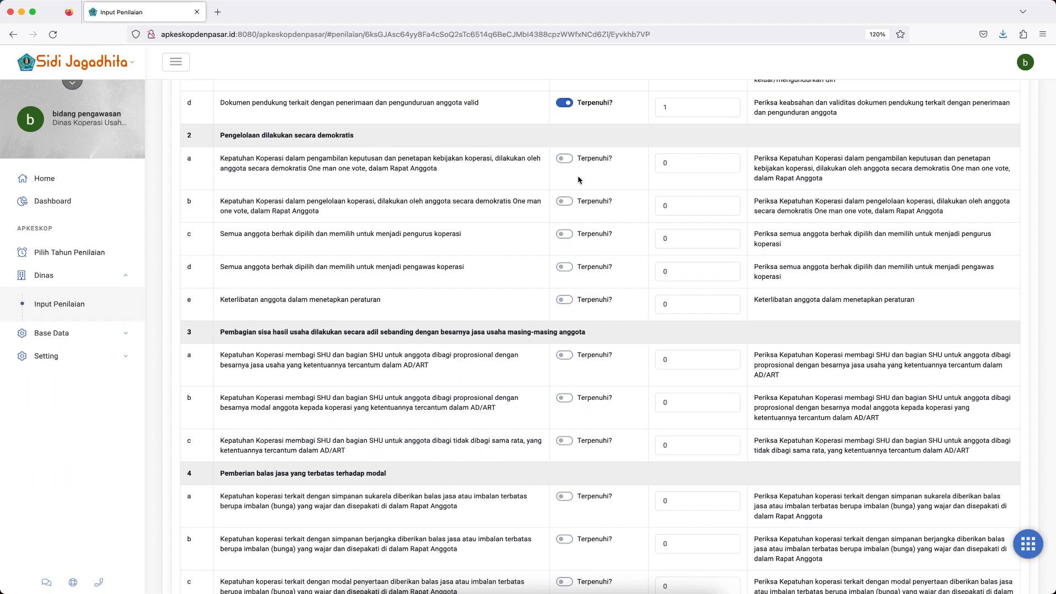
{"action": "left_click", "coordinate": [569, 159]}
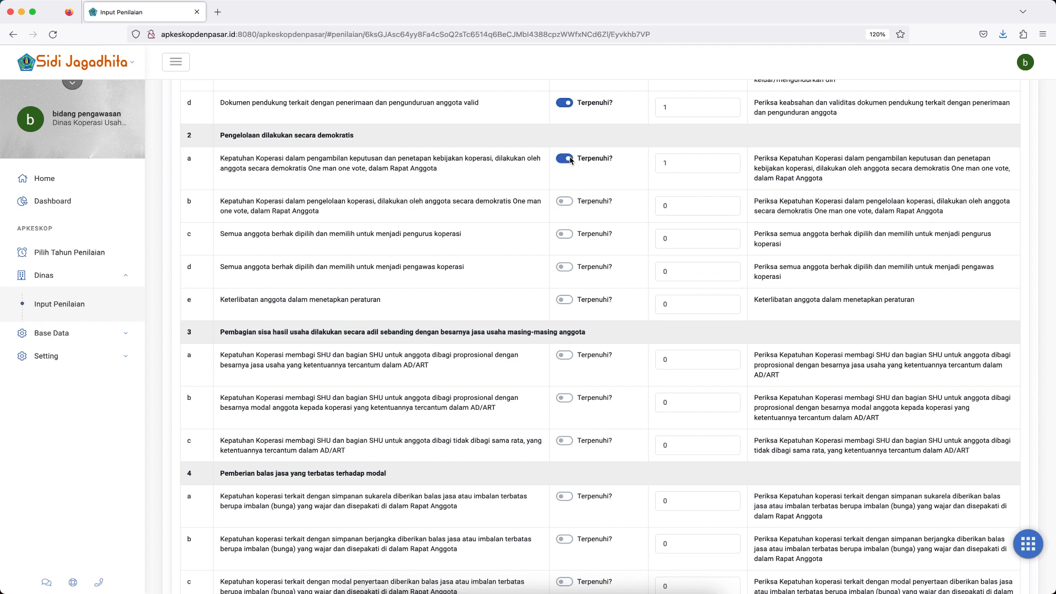
{"action": "left_click", "coordinate": [568, 206]}
{"action": "left_click", "coordinate": [569, 237]}
{"action": "left_click", "coordinate": [566, 268]}
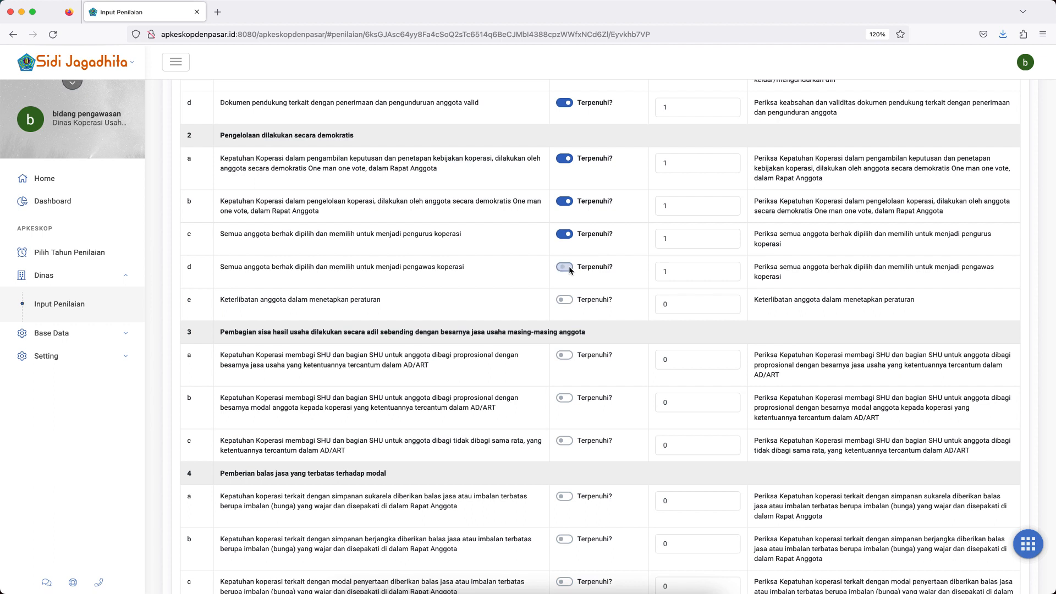
{"action": "left_click", "coordinate": [565, 300]}
Mark indicators a, b and c under section 3, on the fair distribution of sisa hasil usaha, as Terpenuhi.
{"action": "left_click", "coordinate": [566, 355]}
{"action": "scroll", "coordinate": [574, 352], "scroll_direction": "down", "scroll_amount": 2}
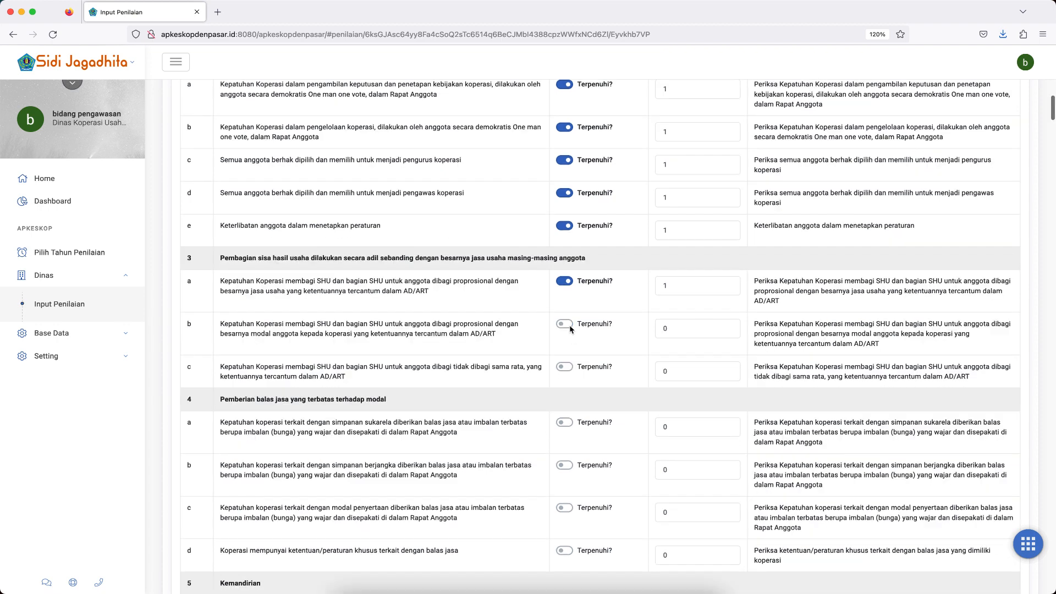
{"action": "left_click", "coordinate": [565, 325]}
{"action": "left_click", "coordinate": [565, 367]}
Refresh the Daftar Pemeriksaan Koperasi list to update Kopkar Lestari's progress.
{"action": "scroll", "coordinate": [638, 381], "scroll_direction": "up", "scroll_amount": 1}
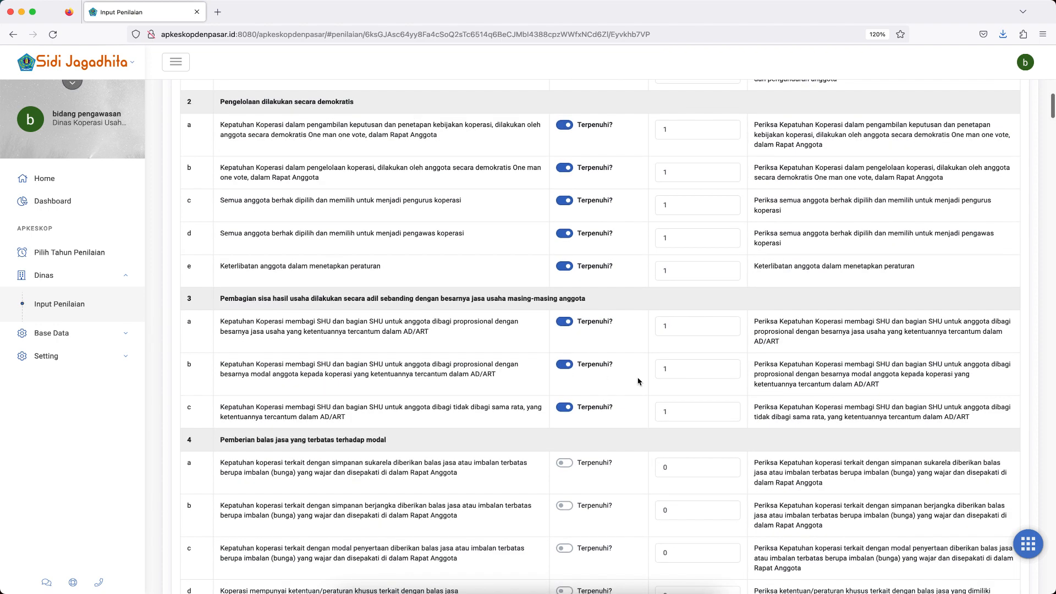
{"action": "scroll", "coordinate": [638, 382], "scroll_direction": "up", "scroll_amount": 8}
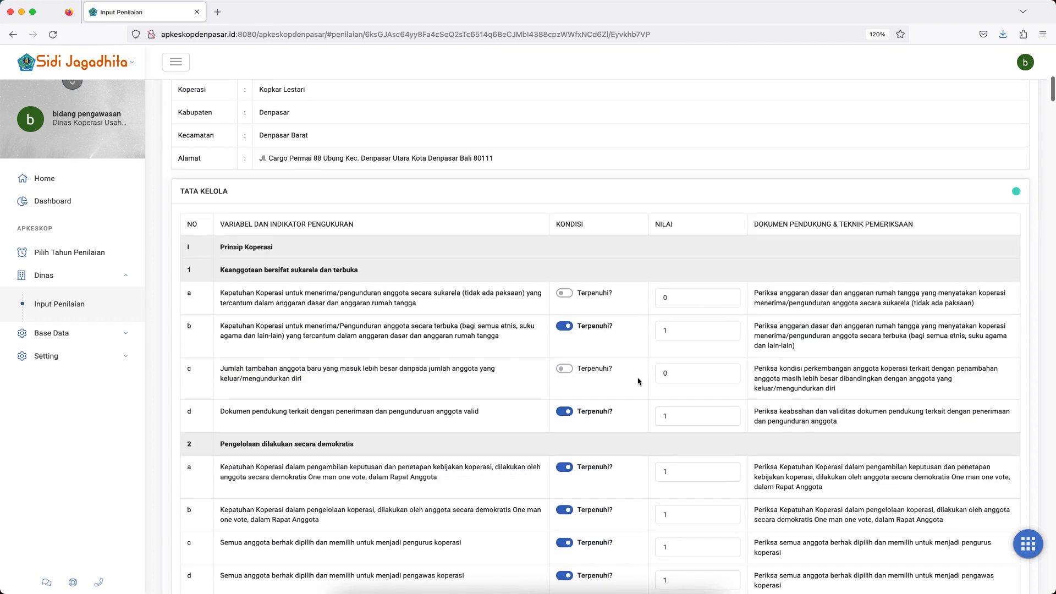
{"action": "scroll", "coordinate": [638, 381], "scroll_direction": "up", "scroll_amount": 9}
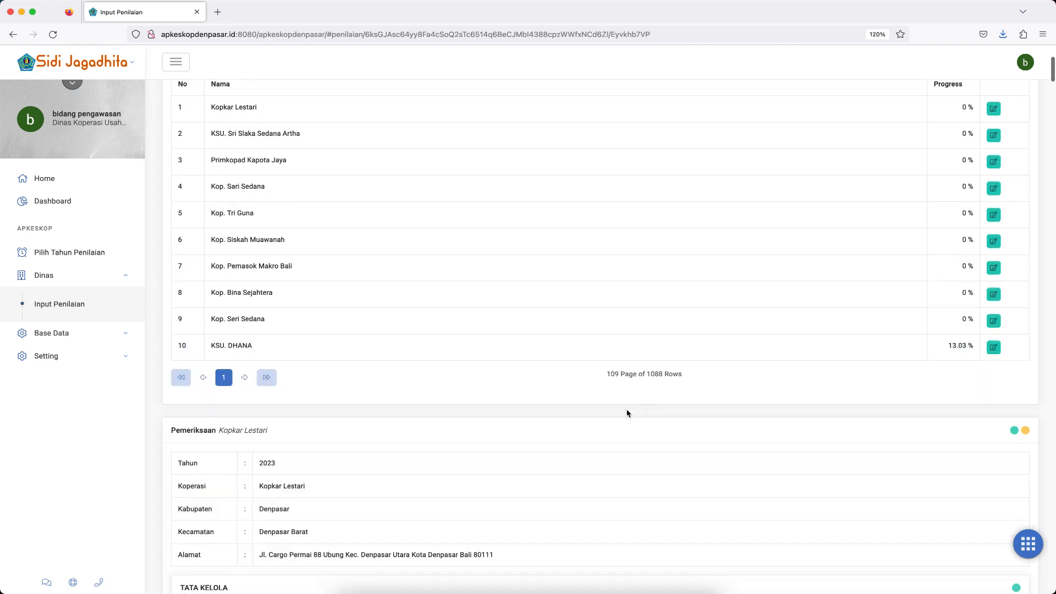
{"action": "scroll", "coordinate": [627, 413], "scroll_direction": "up", "scroll_amount": 5}
{"action": "scroll", "coordinate": [627, 413], "scroll_direction": "down", "scroll_amount": 2}
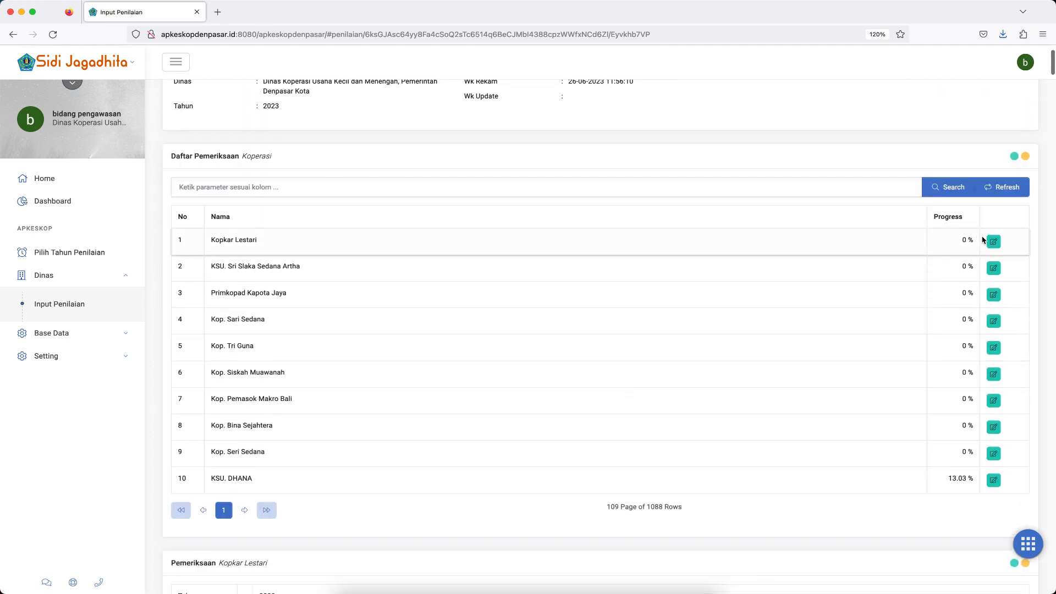
{"action": "left_click", "coordinate": [1006, 190]}
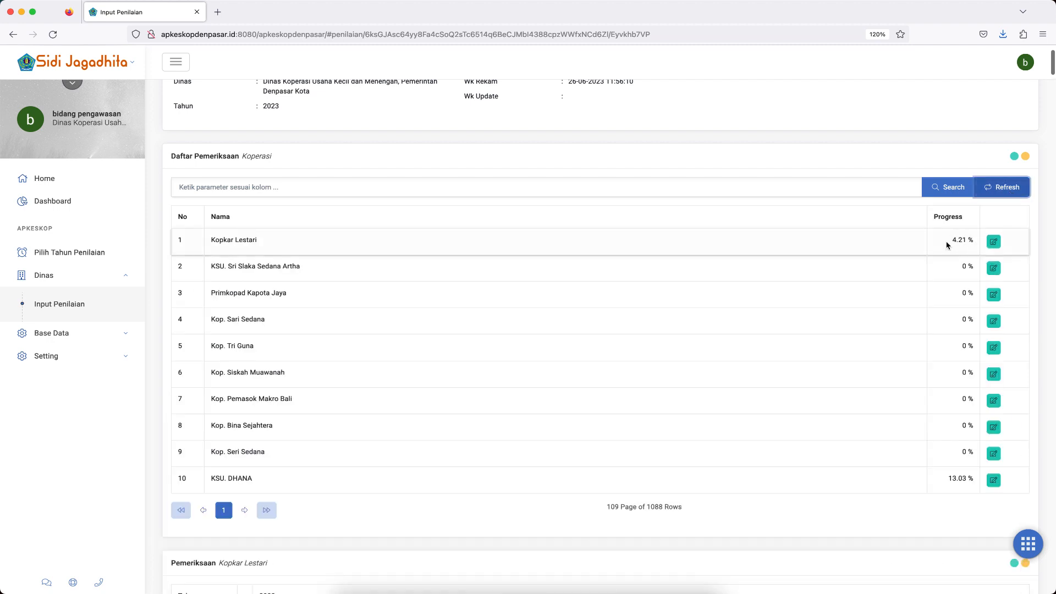
Reopen Kopkar Lestari's examination form and review its indicators from Tata Kelola through Profil Risiko to Data Keuangan.
{"action": "left_click", "coordinate": [993, 243]}
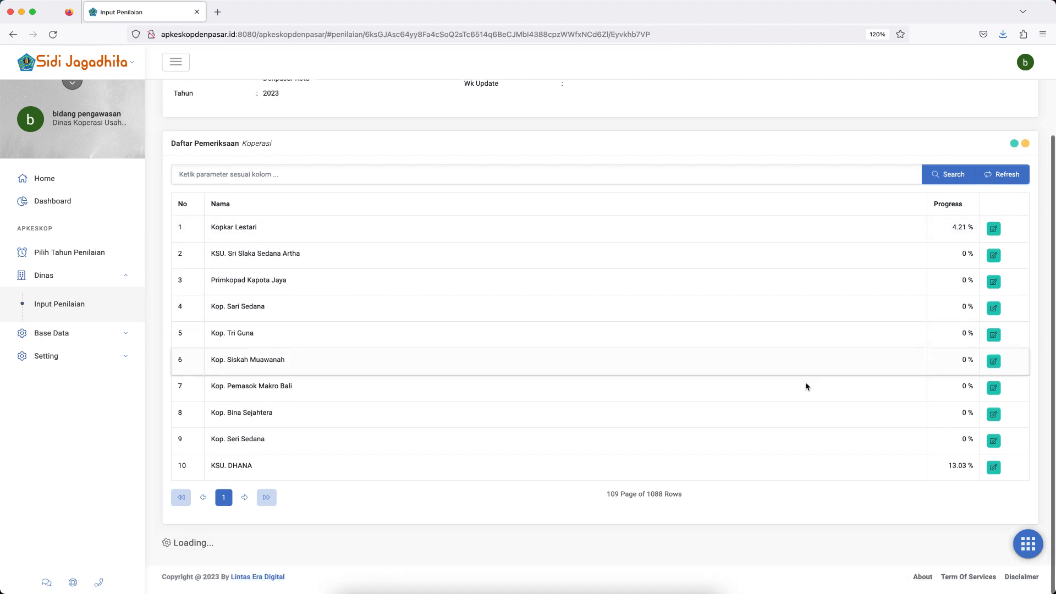
{"action": "scroll", "coordinate": [731, 477], "scroll_direction": "down", "scroll_amount": 10}
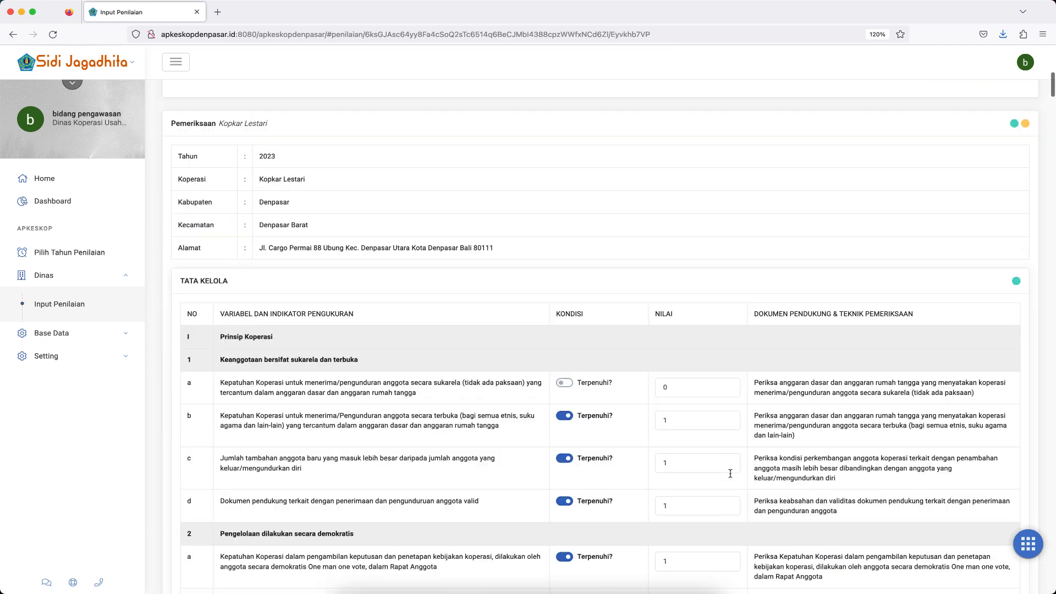
{"action": "scroll", "coordinate": [731, 477], "scroll_direction": "down", "scroll_amount": 3}
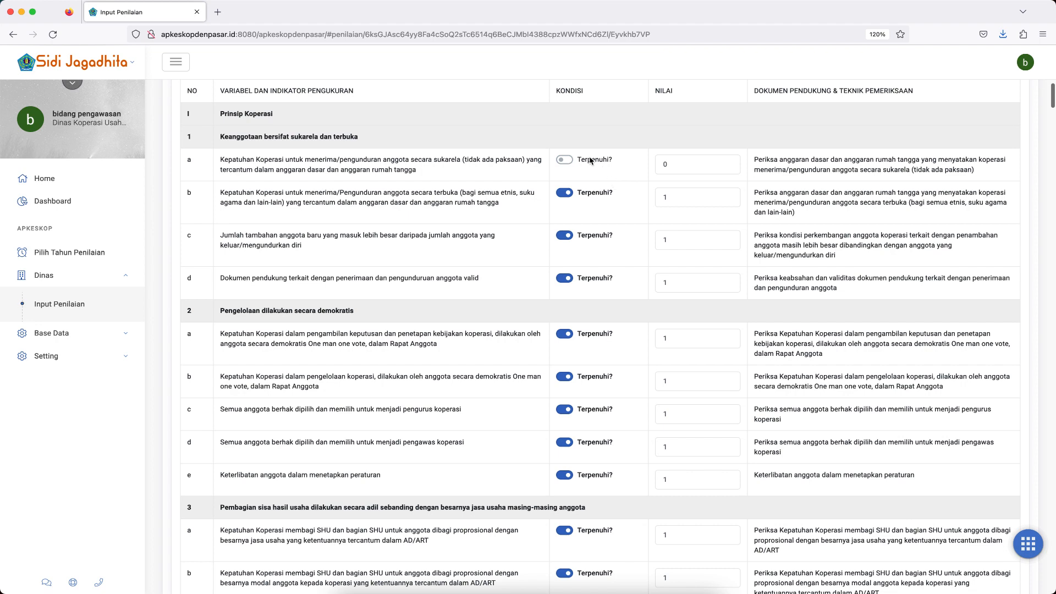
{"action": "scroll", "coordinate": [624, 332], "scroll_direction": "down", "scroll_amount": 5}
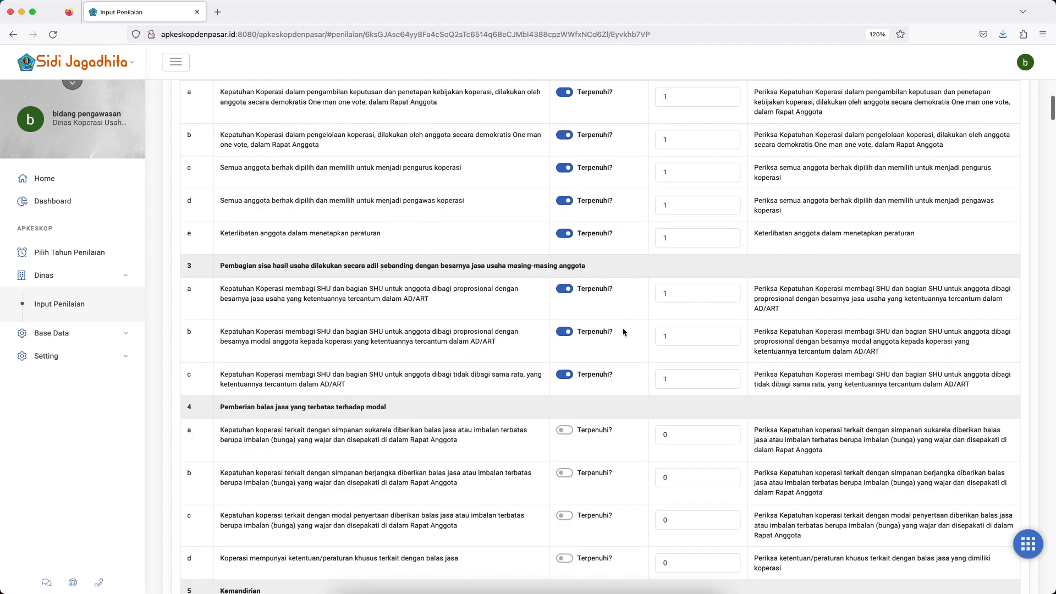
{"action": "scroll", "coordinate": [624, 332], "scroll_direction": "down", "scroll_amount": 20}
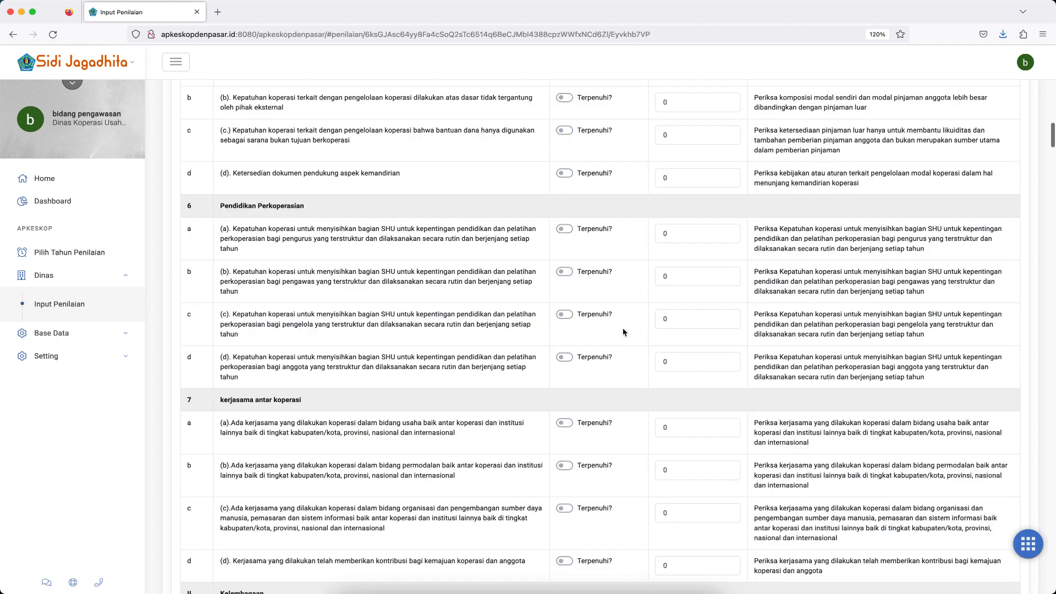
{"action": "scroll", "coordinate": [624, 332], "scroll_direction": "down", "scroll_amount": 20}
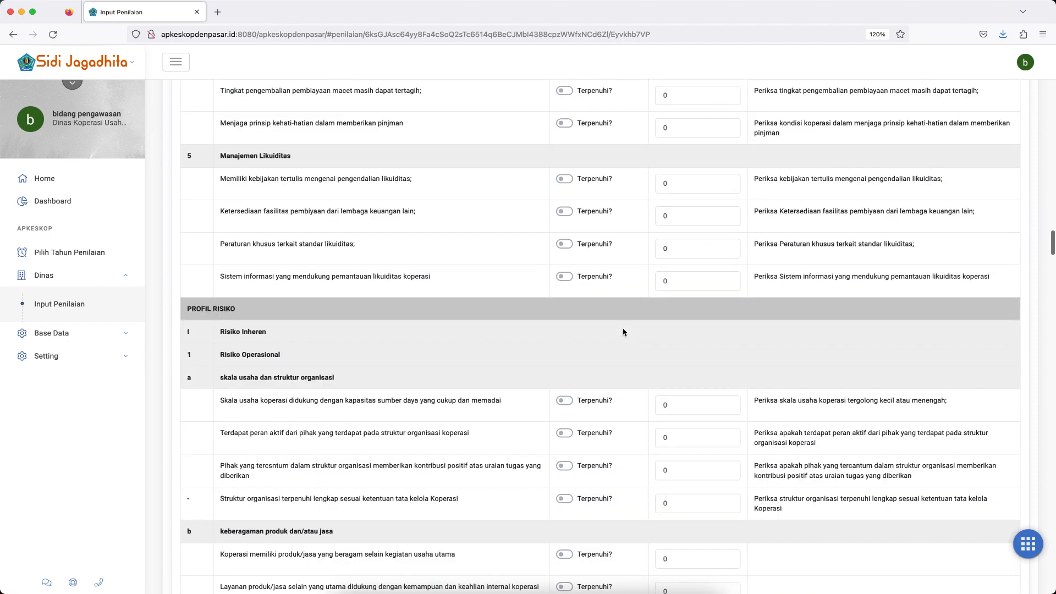
{"action": "scroll", "coordinate": [624, 332], "scroll_direction": "down", "scroll_amount": 20}
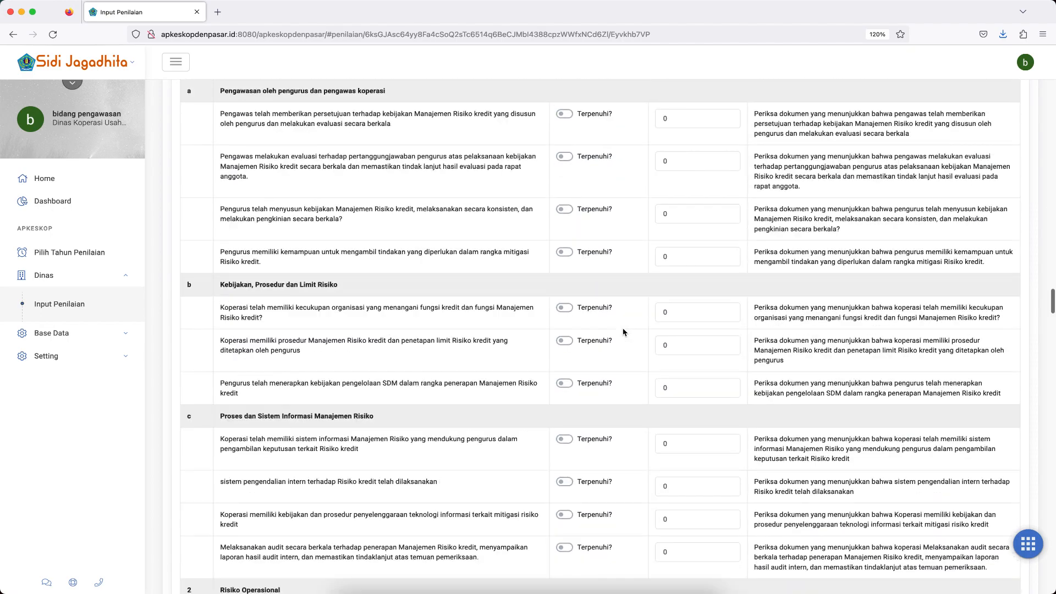
{"action": "scroll", "coordinate": [624, 332], "scroll_direction": "down", "scroll_amount": 20}
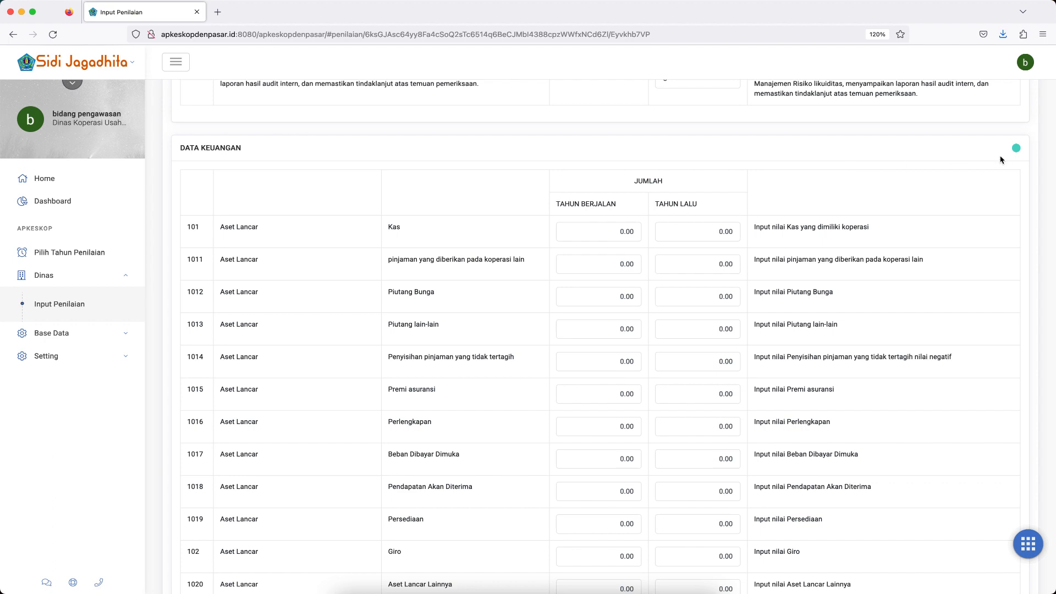
Collapse the Data Keuangan and Tata Kelola sections of the form, and expand only Data Keuangan again.
{"action": "left_click", "coordinate": [1017, 150]}
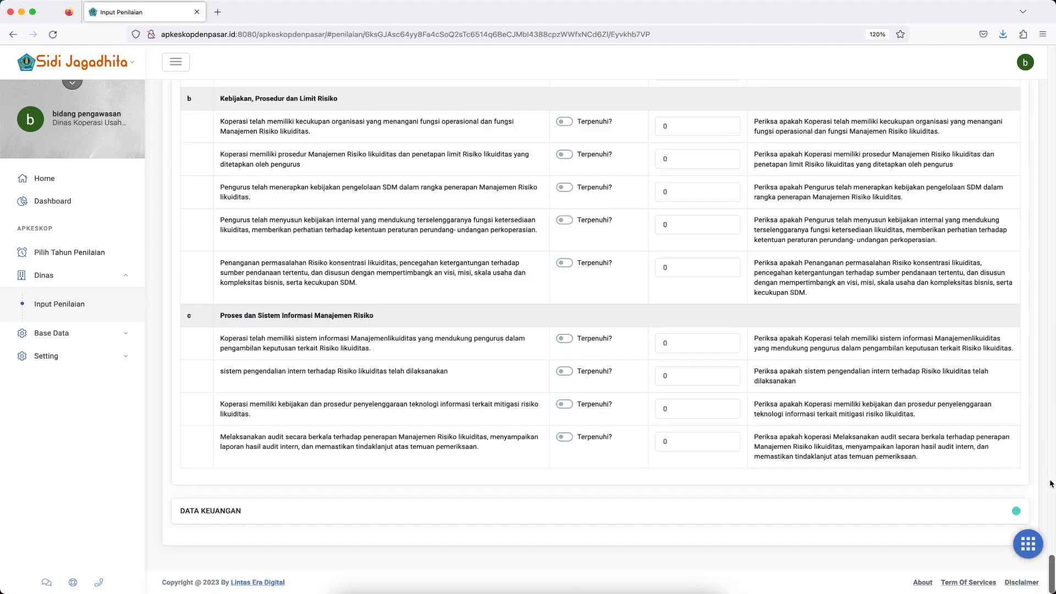
{"action": "left_click_drag", "start_coordinate": [1052, 572], "coordinate": [1052, 109]}
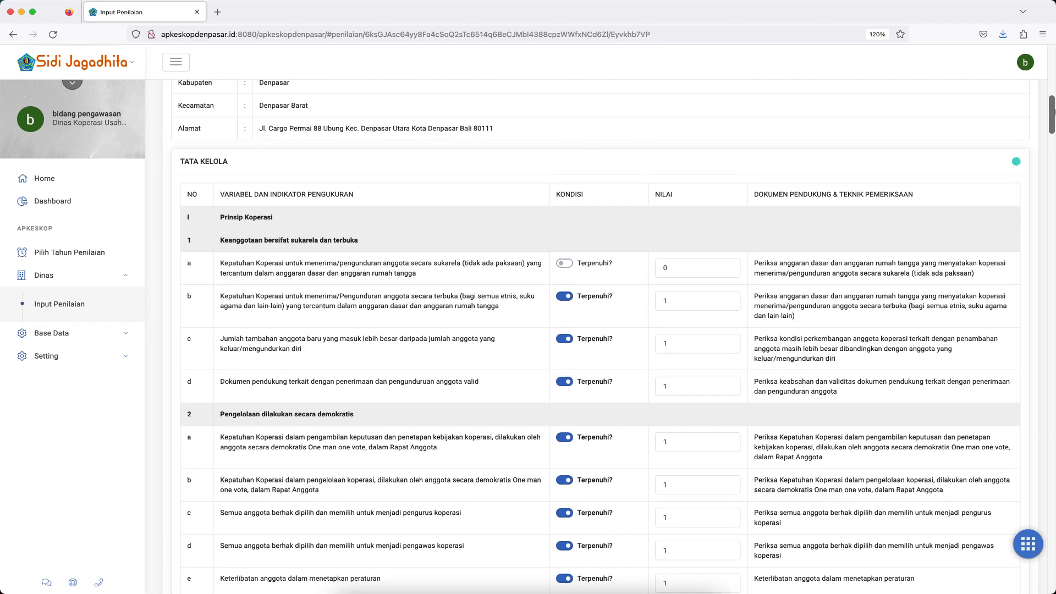
{"action": "left_click", "coordinate": [1017, 164]}
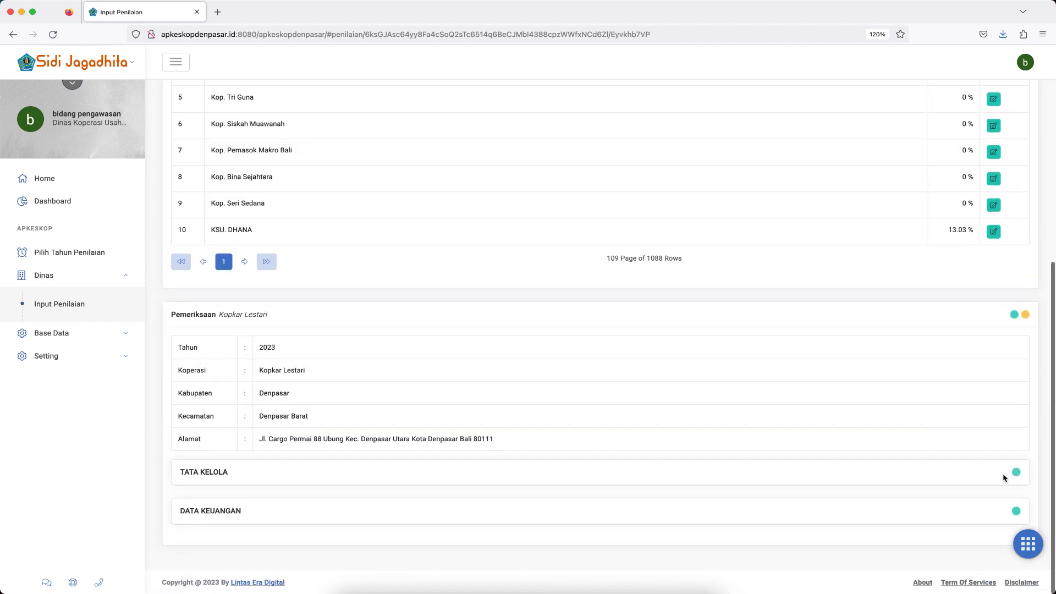
{"action": "left_click", "coordinate": [1016, 512]}
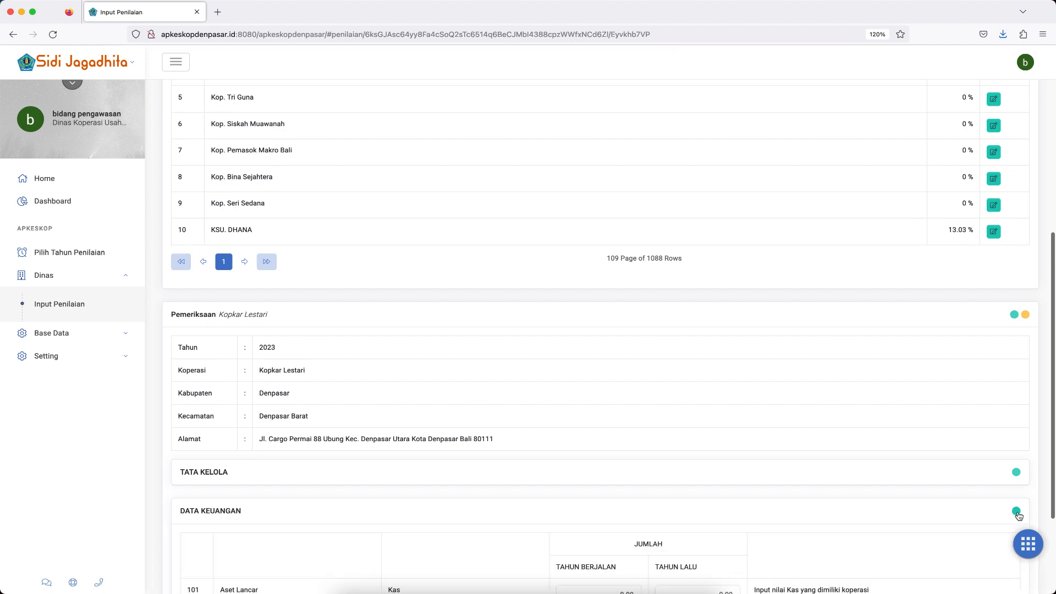
Set Kas under Aset Lancar to 5,000,000,000 for Tahun Berjalan and 4,500,000,000 for Tahun Lalu.
{"action": "scroll", "coordinate": [894, 513], "scroll_direction": "down", "scroll_amount": 7}
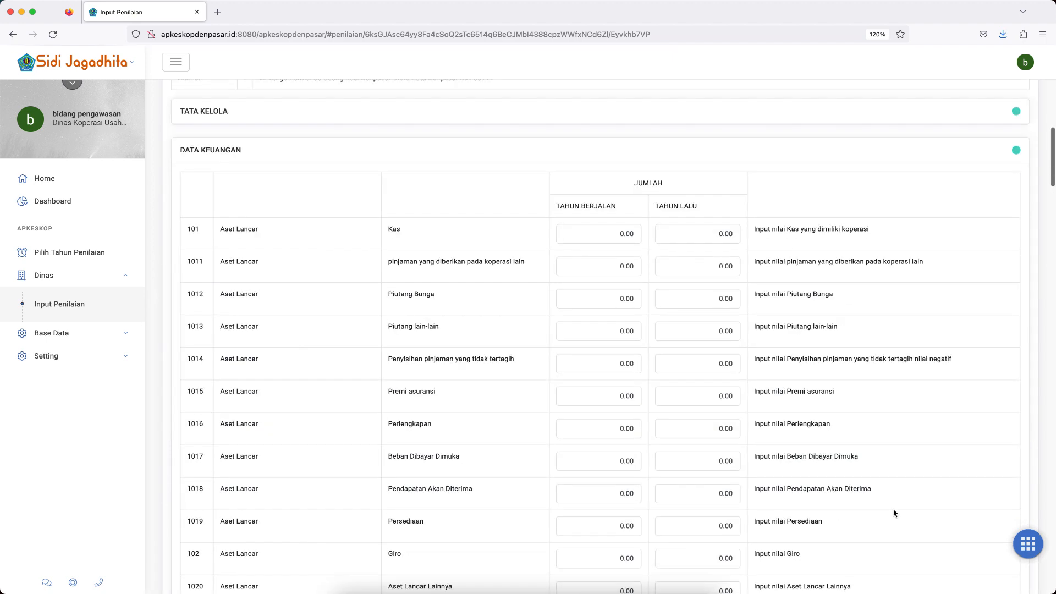
{"action": "scroll", "coordinate": [894, 513], "scroll_direction": "down", "scroll_amount": 1}
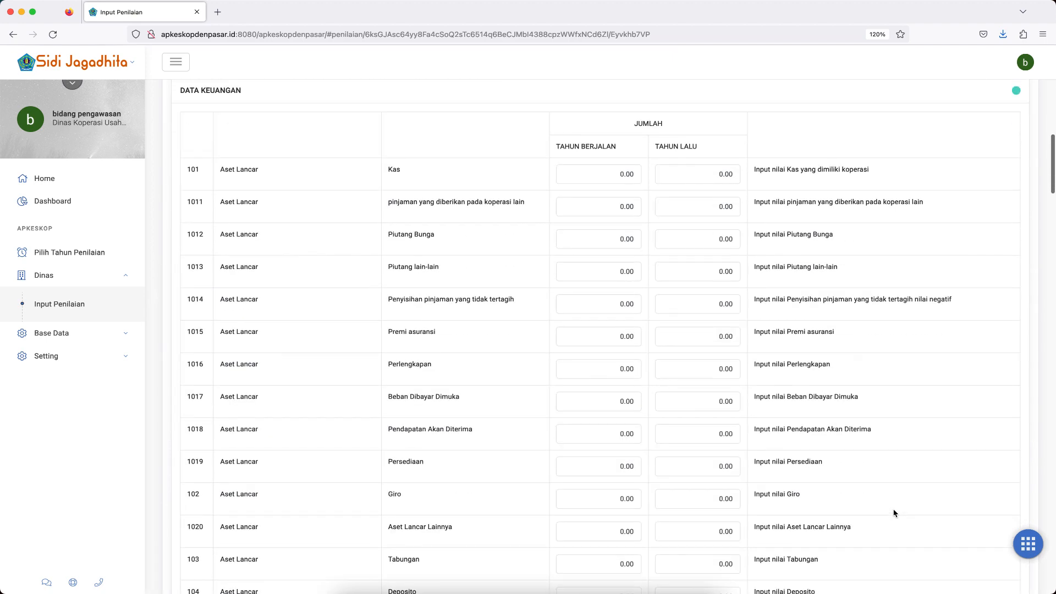
{"action": "left_click", "coordinate": [619, 174]}
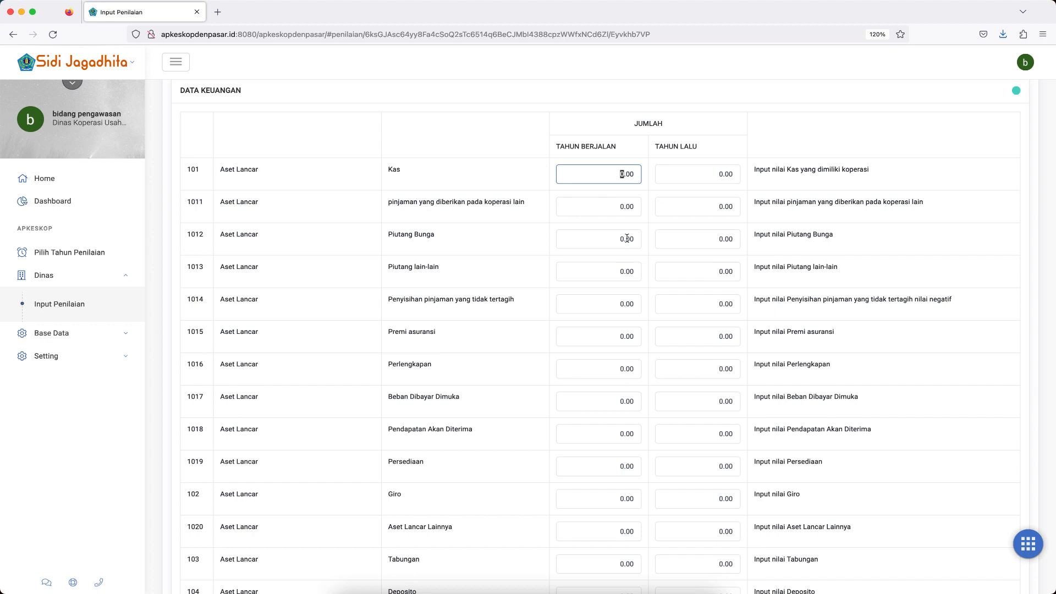
{"action": "scroll", "coordinate": [627, 238], "scroll_direction": "up", "scroll_amount": 1}
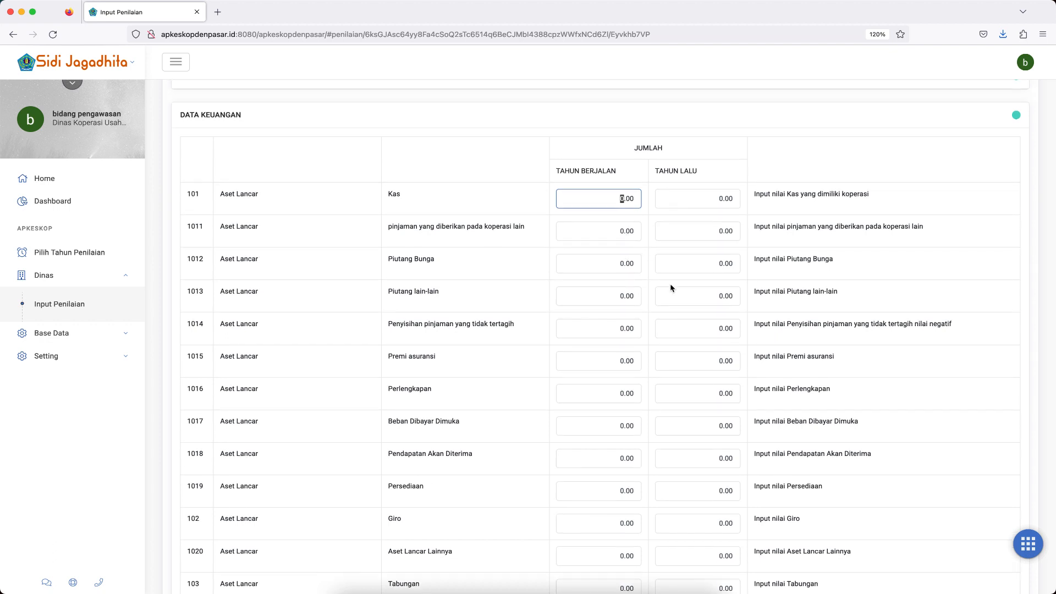
{"action": "type", "text": "5,000,000,000"}
{"action": "key", "text": "Tab"}
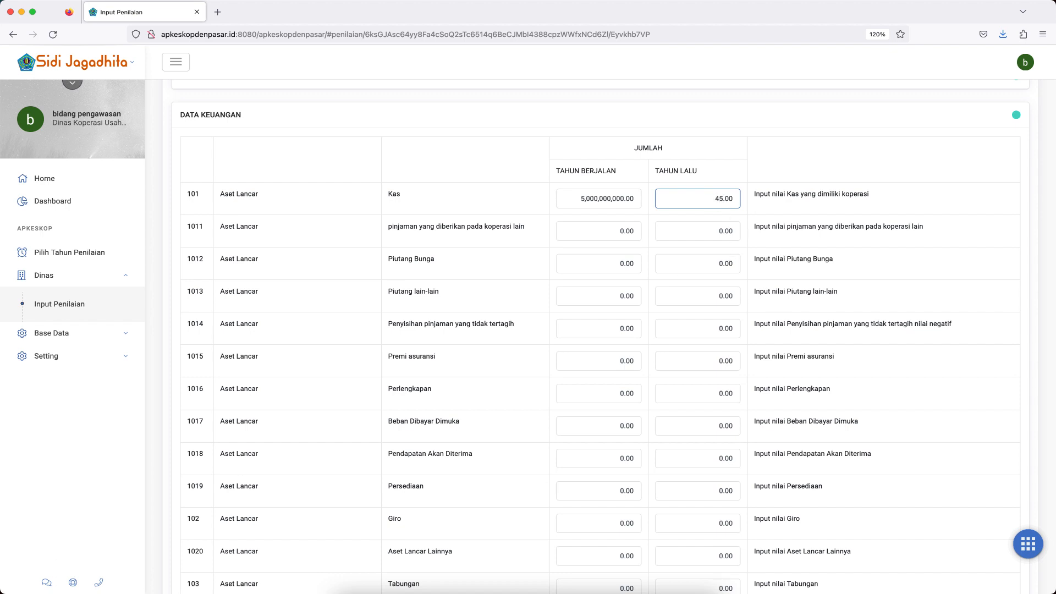
{"action": "type", "text": "4,500,000,"}
{"action": "type", "text": "000"}
{"action": "key", "text": "Tab"}
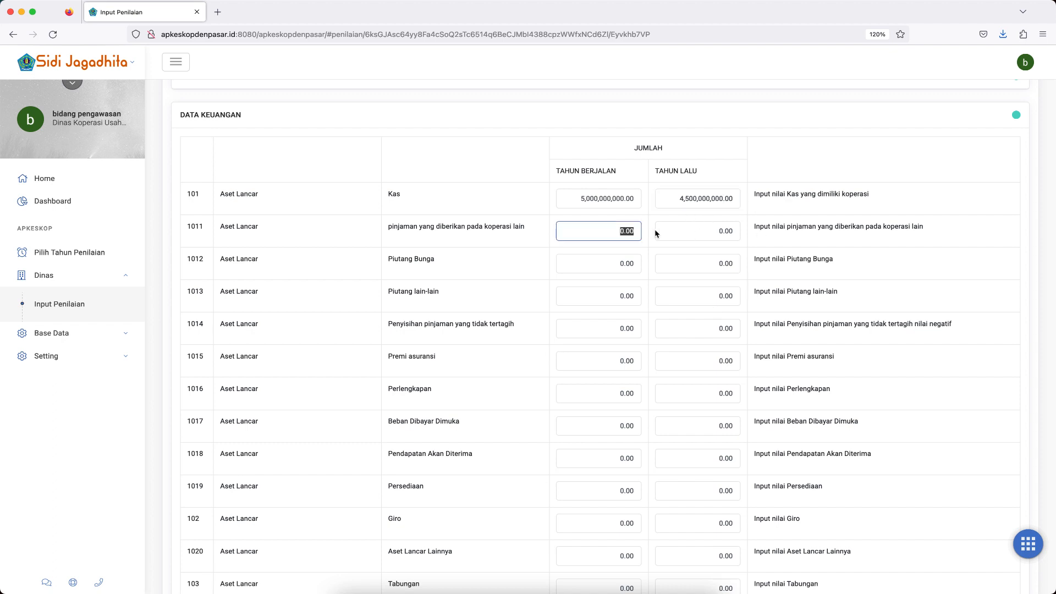
{"action": "key", "text": "Tab"}
{"action": "key", "text": "Tab"}
{"action": "key", "text": "Tab"}
{"action": "key", "text": "Tab"}
{"action": "key", "text": "Tab"}
{"action": "key", "text": "Tab"}
{"action": "key", "text": "Tab"}
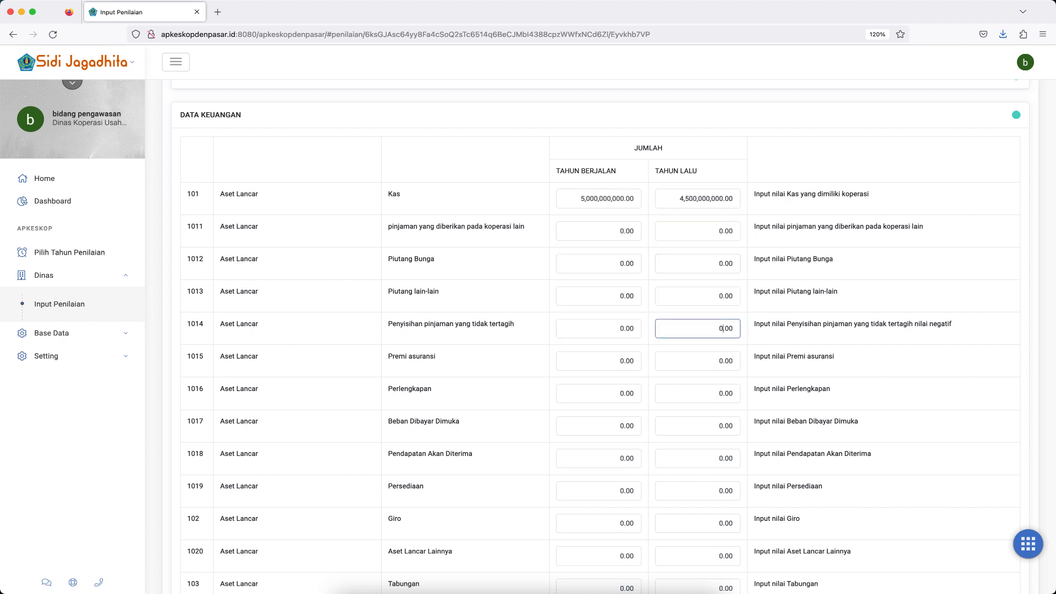
{"action": "left_click", "coordinate": [615, 231]}
{"action": "key", "text": "shift+Left"}
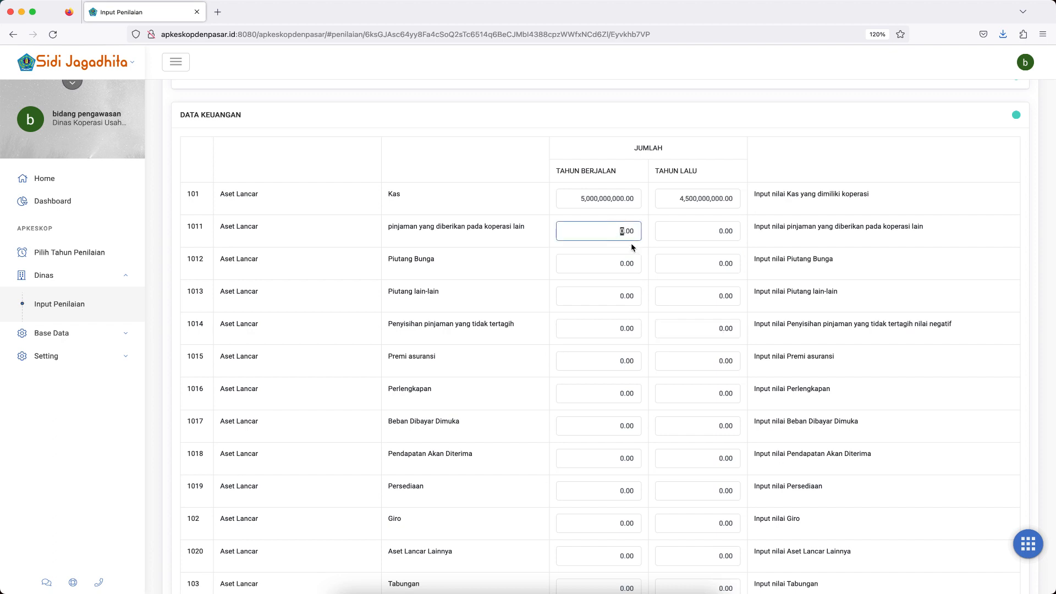
Set the Tahun Berjalan amount of Tabungan, row 103, to 10,000,000,000.
{"action": "scroll", "coordinate": [645, 346], "scroll_direction": "down", "scroll_amount": 3}
{"action": "scroll", "coordinate": [645, 346], "scroll_direction": "down", "scroll_amount": 3}
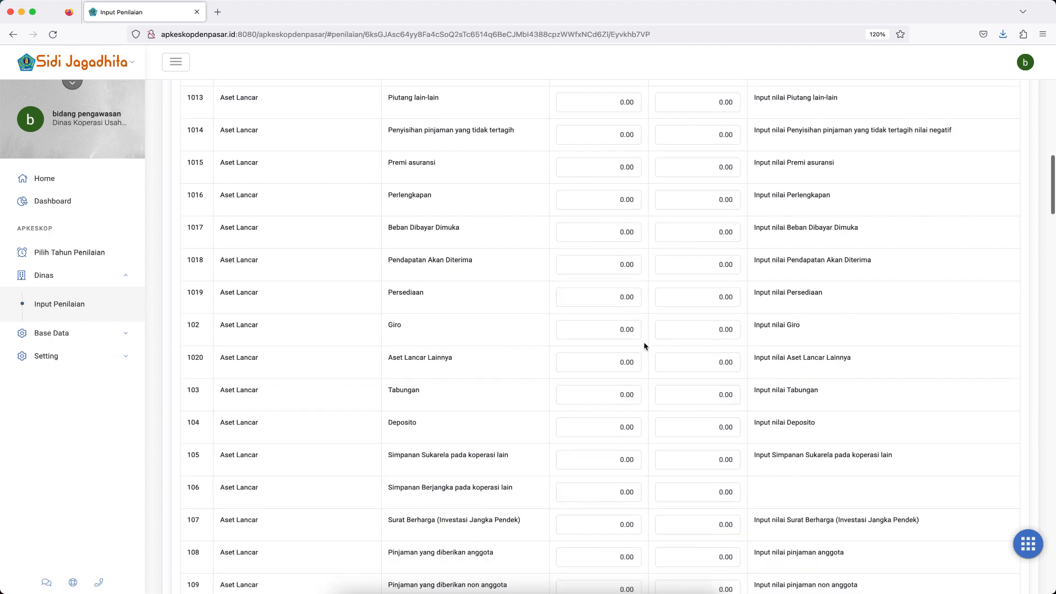
{"action": "left_click", "coordinate": [616, 395]}
{"action": "key", "text": "shift+Right"}
{"action": "type", "text": "1"}
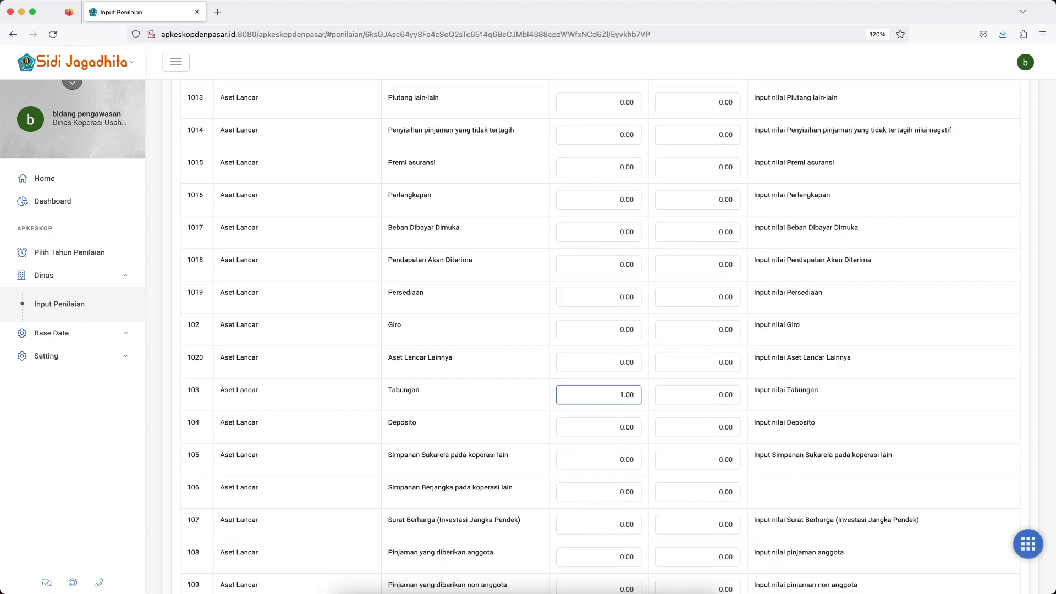
{"action": "type", "text": "0,000,000,000"}
Set the Tahun Lalu amount of Tabungan, row 103, to 2,500,000,000.
{"action": "left_click", "coordinate": [714, 395]}
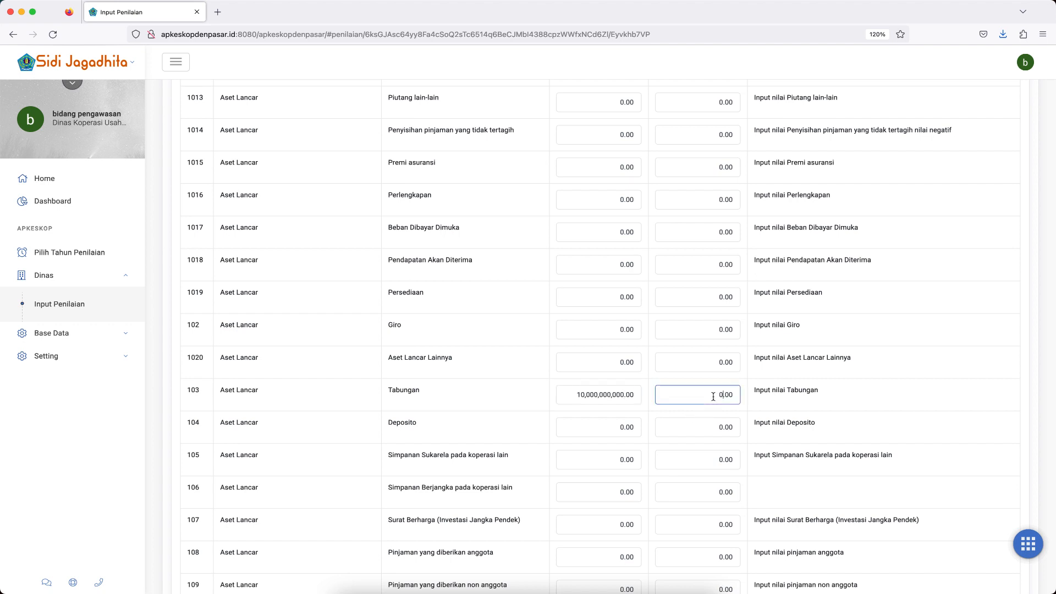
{"action": "left_click", "coordinate": [623, 395]}
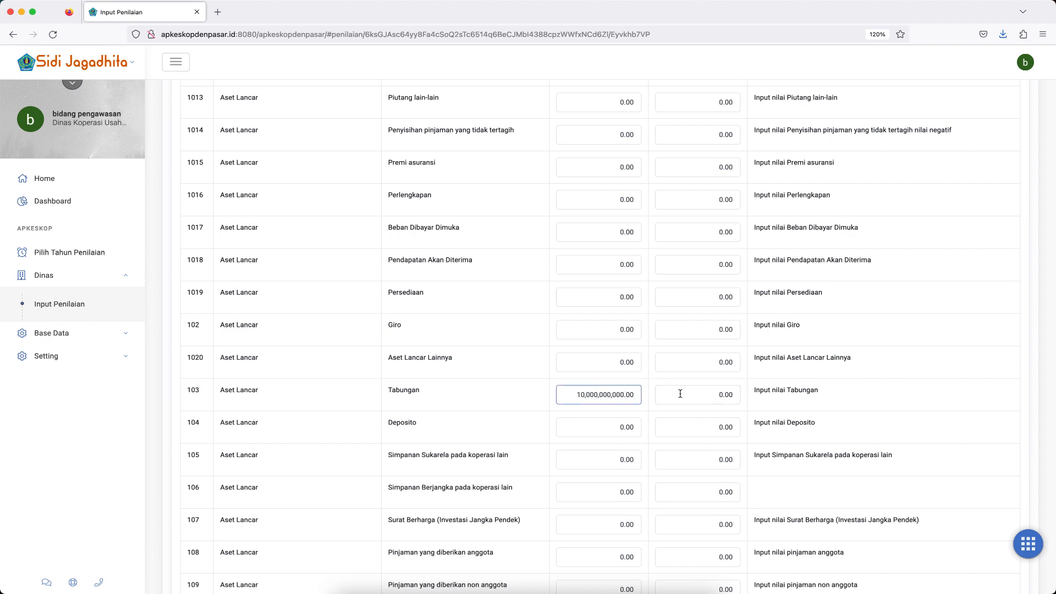
{"action": "type", "text": "1"}
{"action": "left_click", "coordinate": [700, 391]}
{"action": "type", "text": "2,500,000,"}
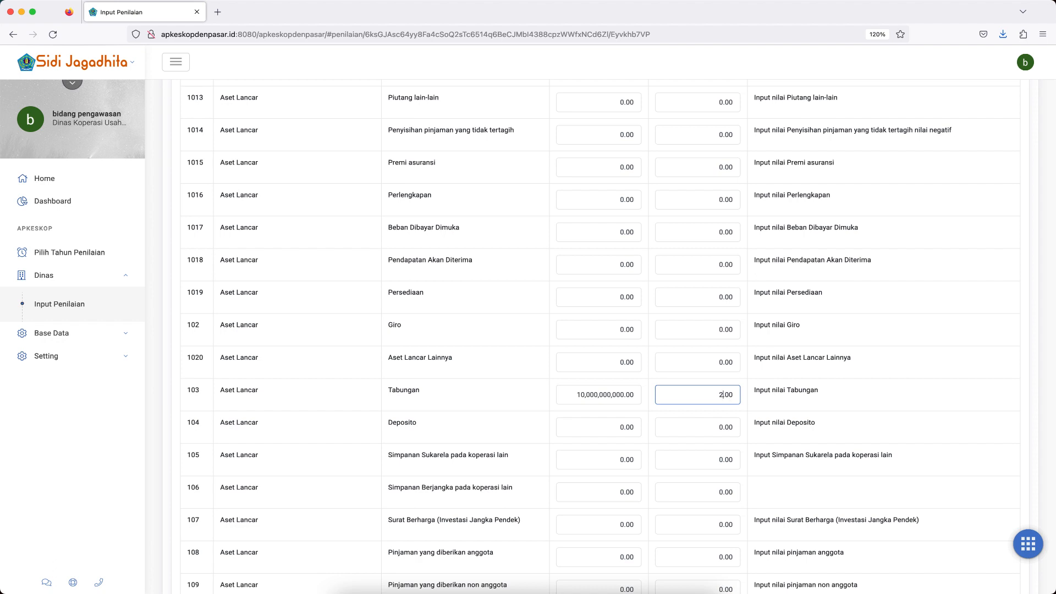
{"action": "type", "text": "000"}
{"action": "left_click", "coordinate": [621, 427]}
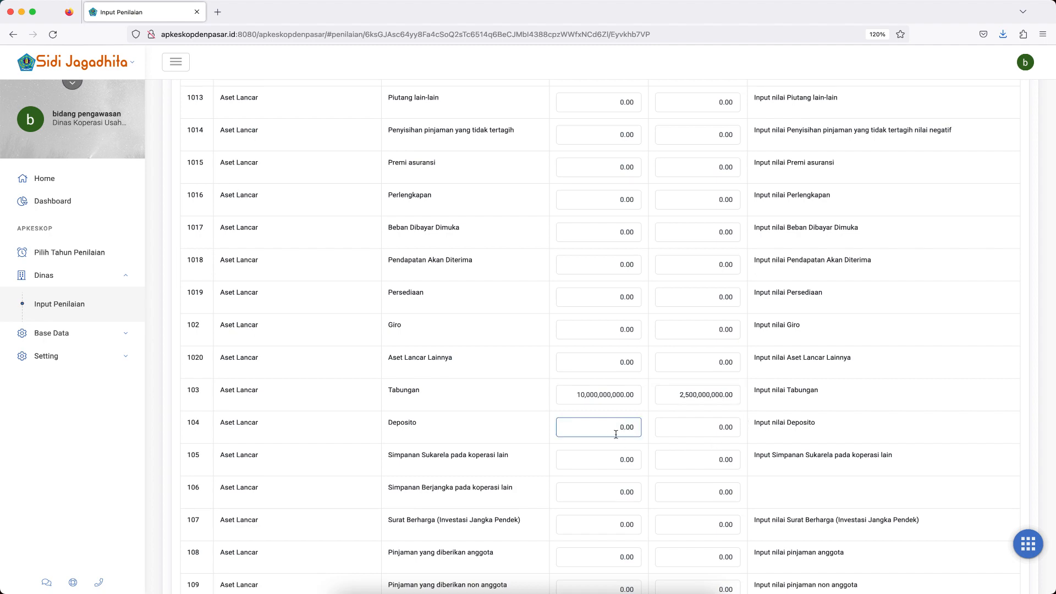
Refresh the Daftar Pemeriksaan list of cooperatives to update Kopkar Lestari's progress.
{"action": "scroll", "coordinate": [633, 452], "scroll_direction": "down", "scroll_amount": 1}
{"action": "scroll", "coordinate": [631, 451], "scroll_direction": "down", "scroll_amount": 2}
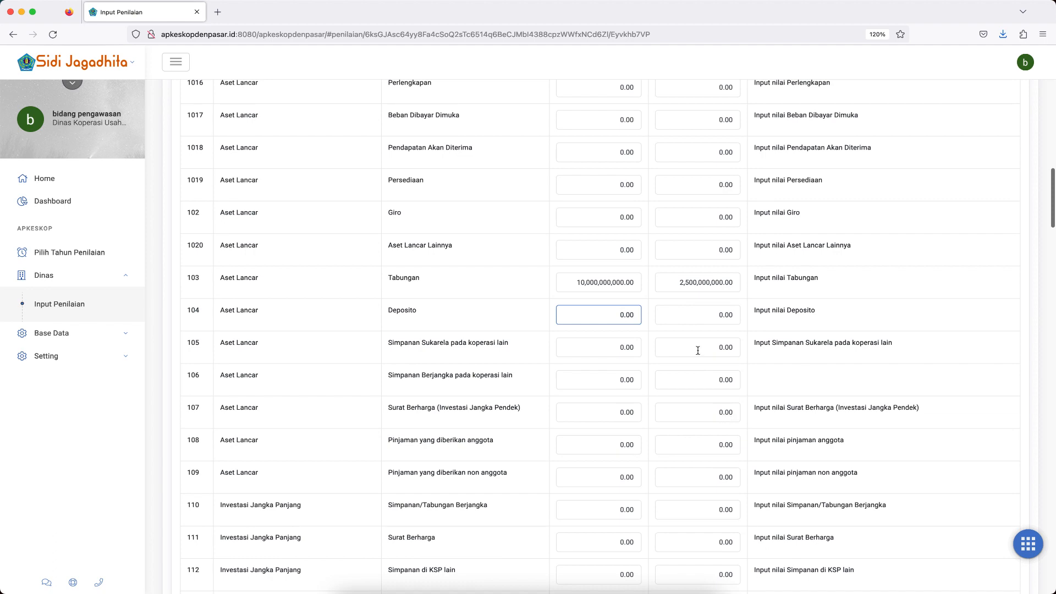
{"action": "scroll", "coordinate": [682, 318], "scroll_direction": "up", "scroll_amount": 14}
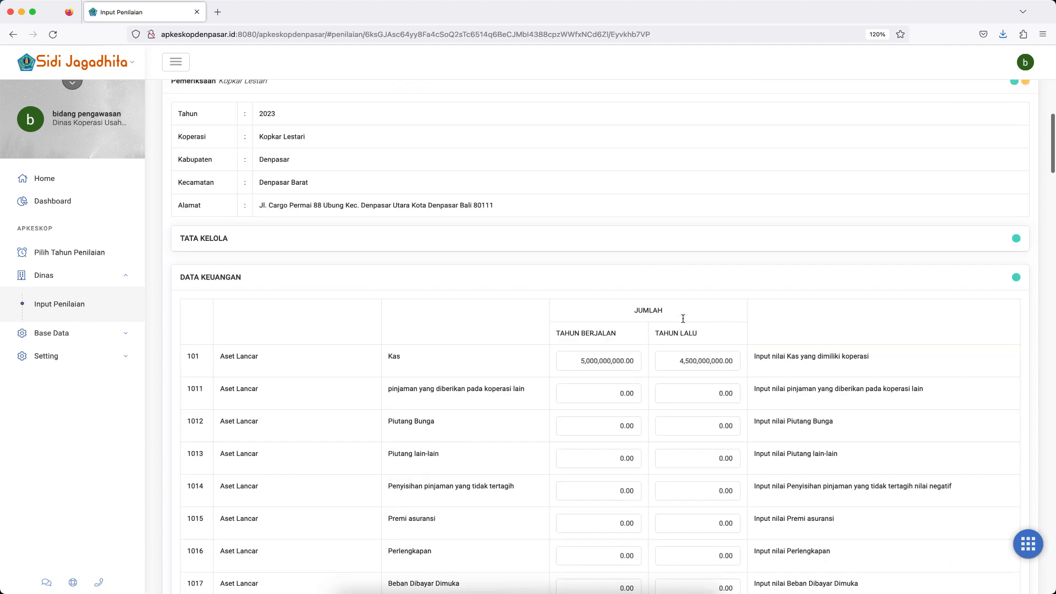
{"action": "scroll", "coordinate": [944, 204], "scroll_direction": "up", "scroll_amount": 3}
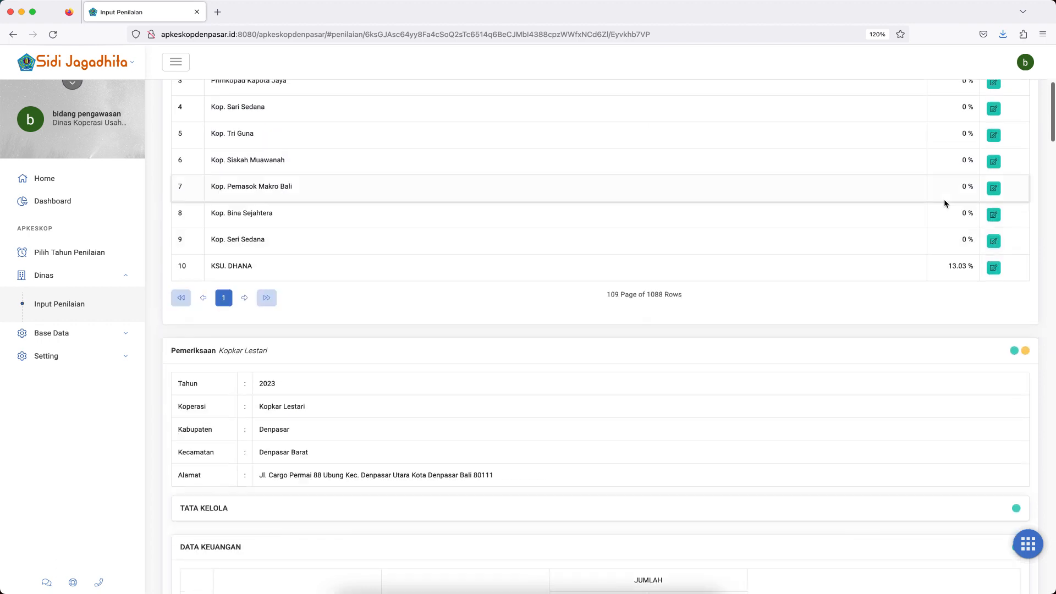
{"action": "scroll", "coordinate": [944, 203], "scroll_direction": "up", "scroll_amount": 3}
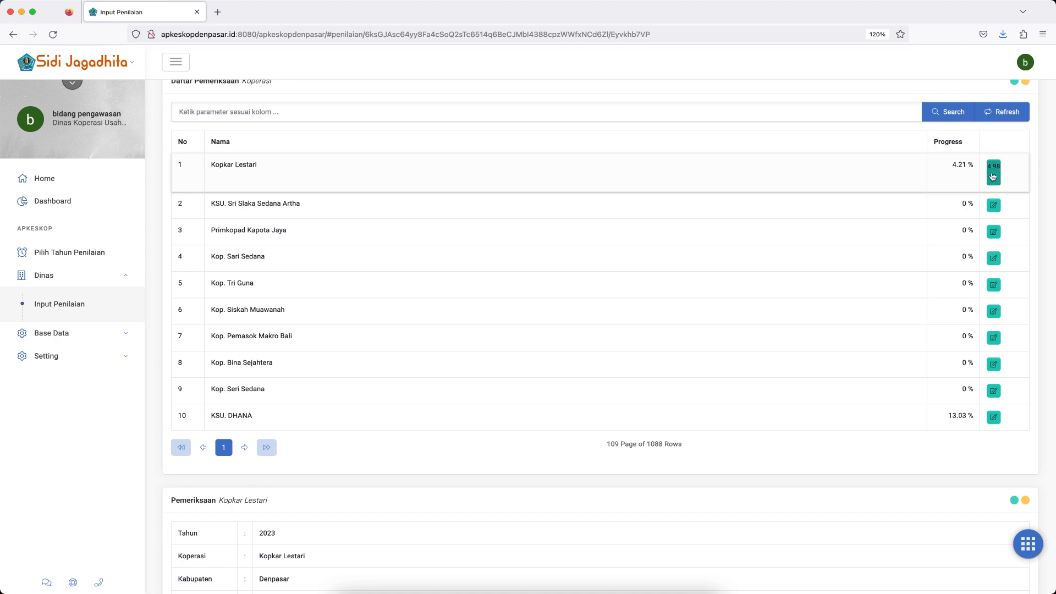
{"action": "left_click", "coordinate": [1007, 112]}
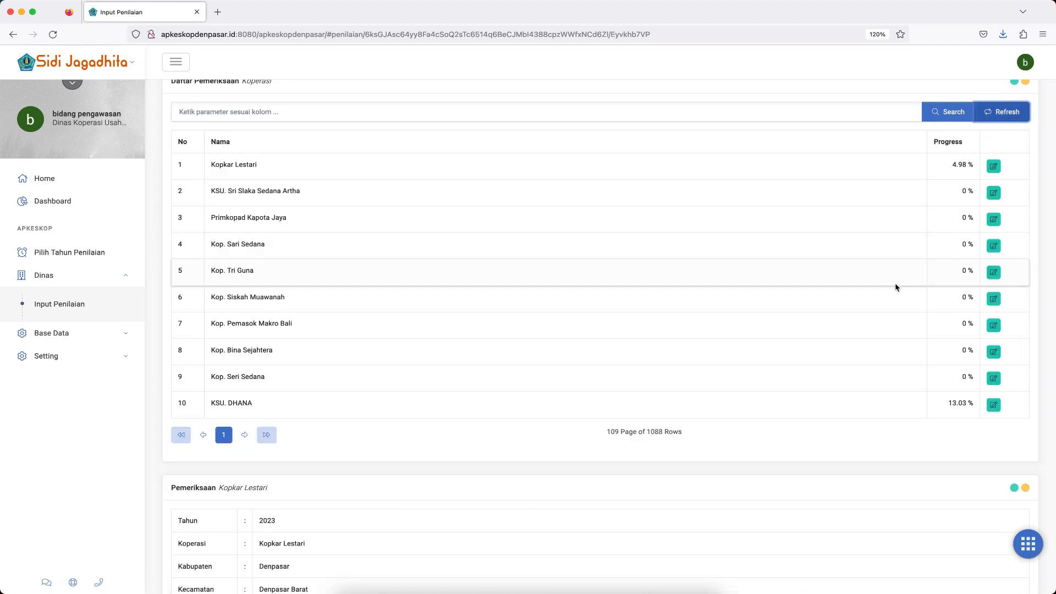
Reopen Kopkar Lestari's assessment form from the cooperative list and collapse its Tata Kelola section.
{"action": "scroll", "coordinate": [895, 286], "scroll_direction": "down", "scroll_amount": 15}
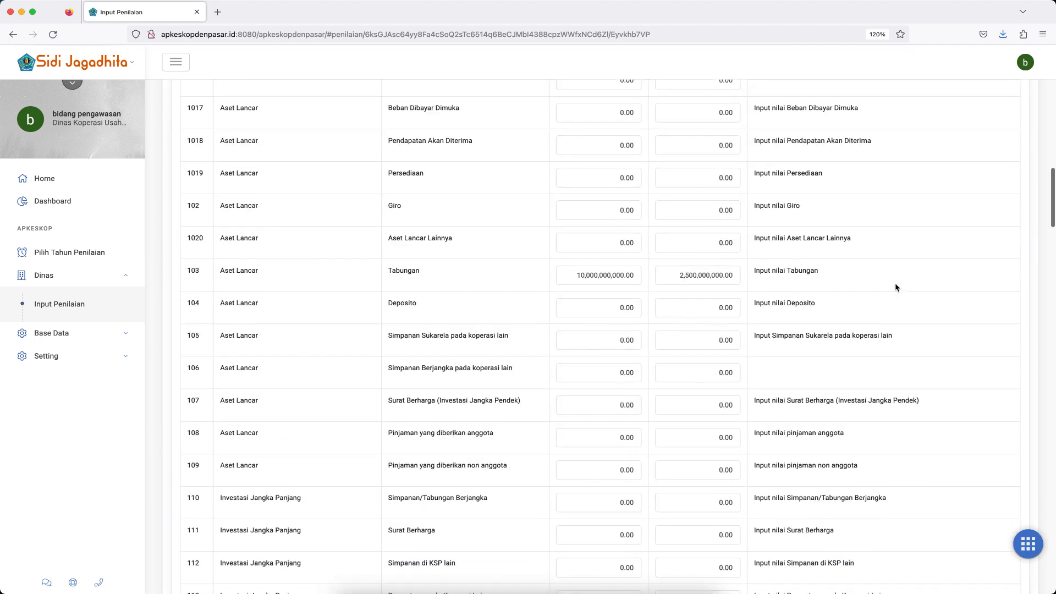
{"action": "scroll", "coordinate": [895, 286], "scroll_direction": "up", "scroll_amount": 7}
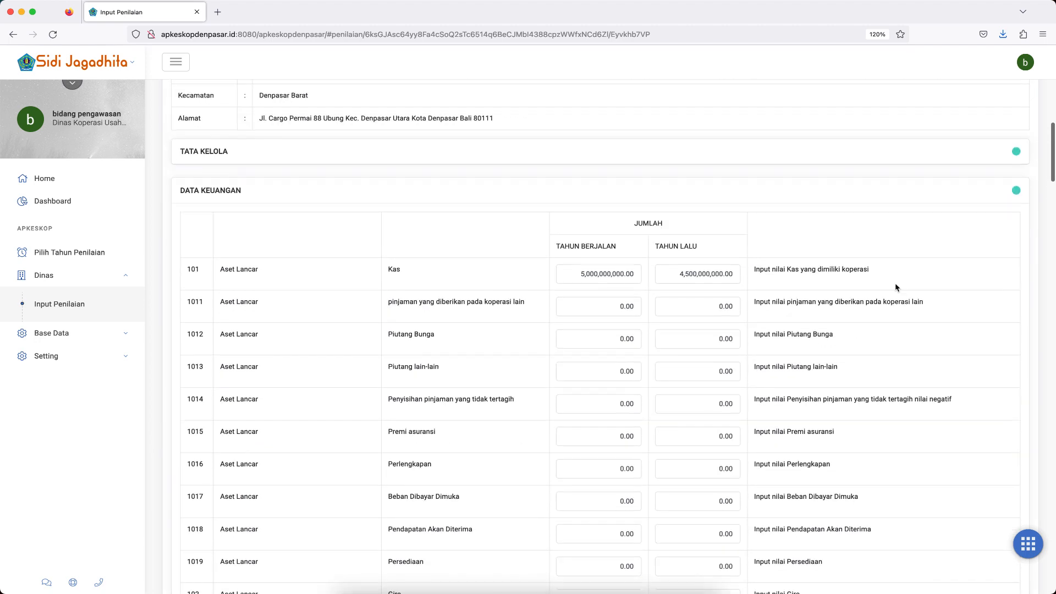
{"action": "scroll", "coordinate": [895, 283], "scroll_direction": "up", "scroll_amount": 8}
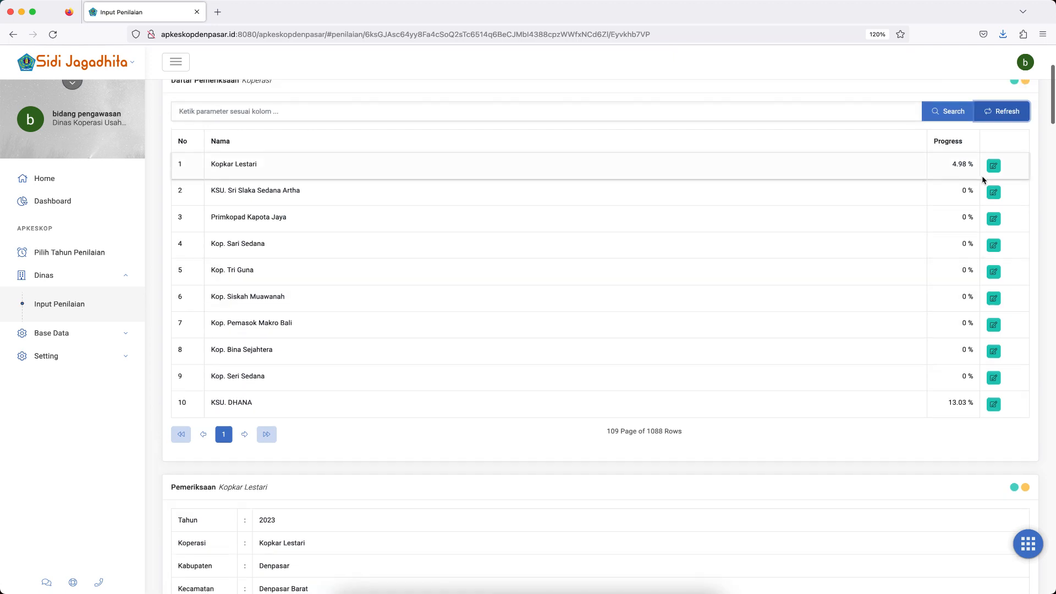
{"action": "left_click", "coordinate": [993, 166]}
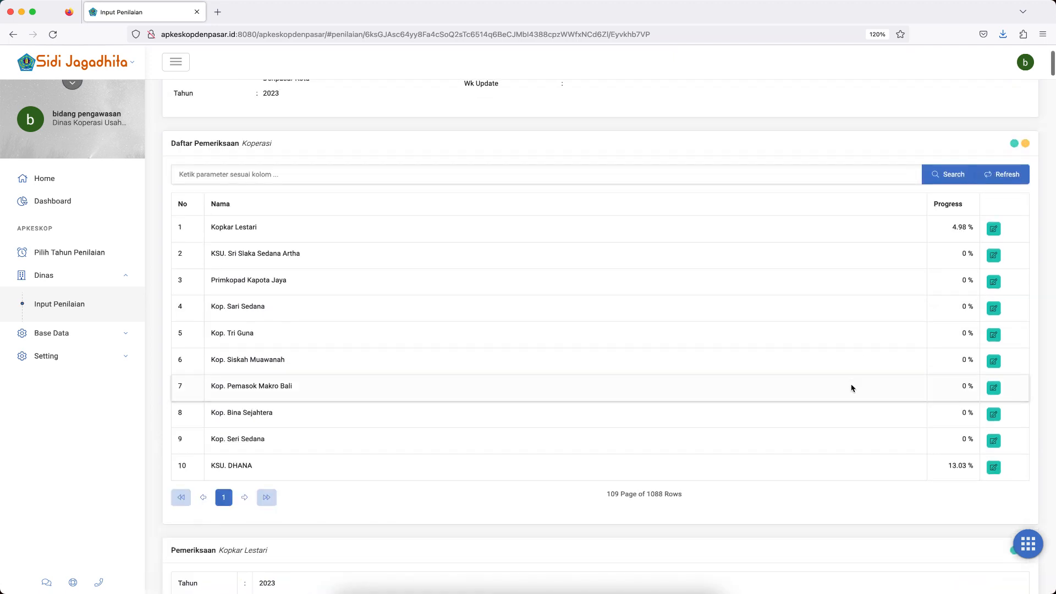
{"action": "scroll", "coordinate": [851, 388], "scroll_direction": "down", "scroll_amount": 20}
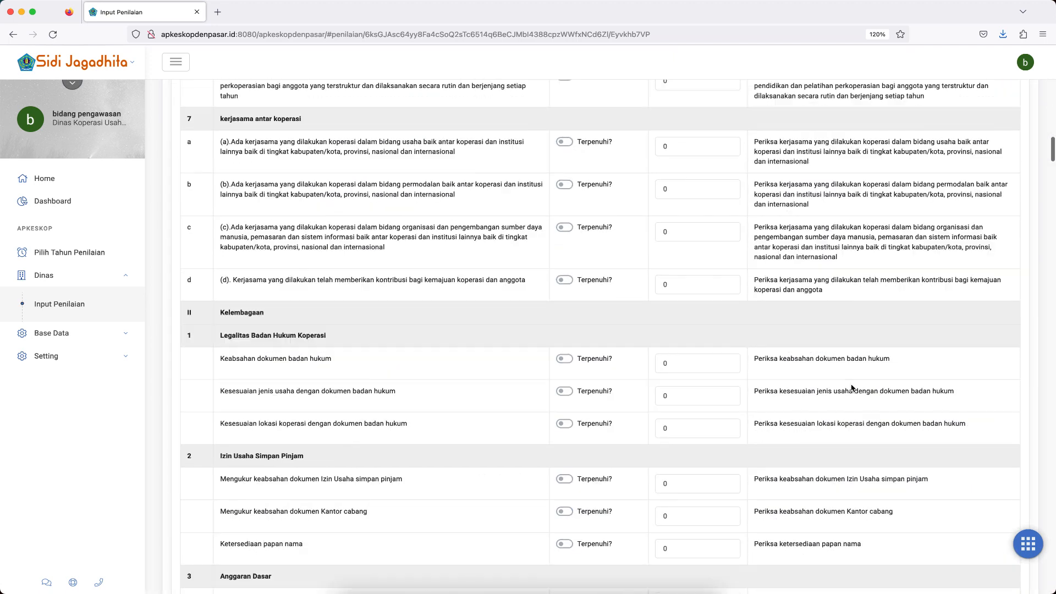
{"action": "scroll", "coordinate": [851, 388], "scroll_direction": "down", "scroll_amount": 7}
{"action": "scroll", "coordinate": [851, 387], "scroll_direction": "up", "scroll_amount": 20}
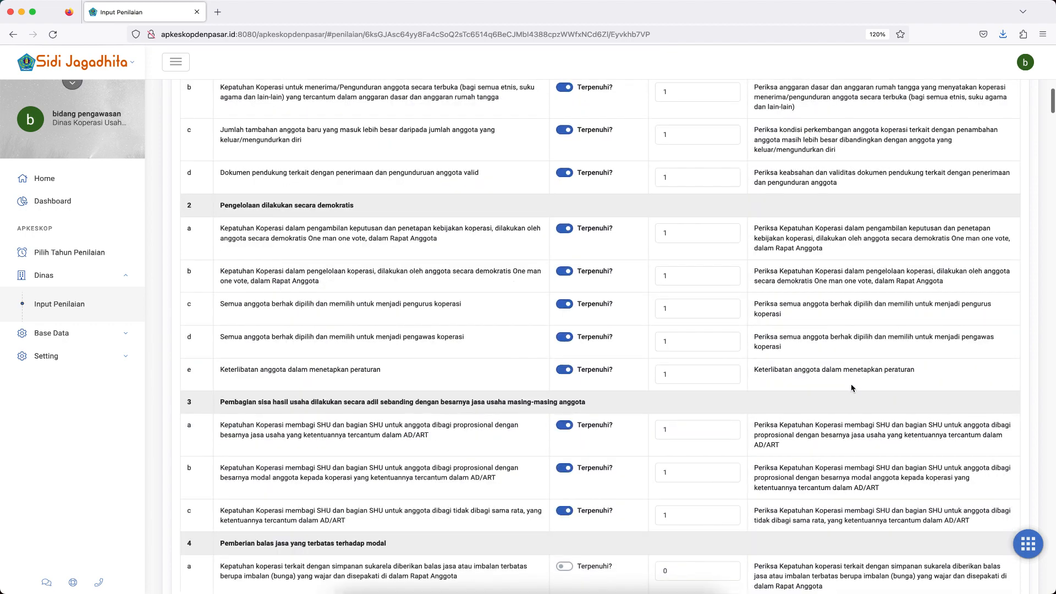
{"action": "scroll", "coordinate": [852, 388], "scroll_direction": "up", "scroll_amount": 5}
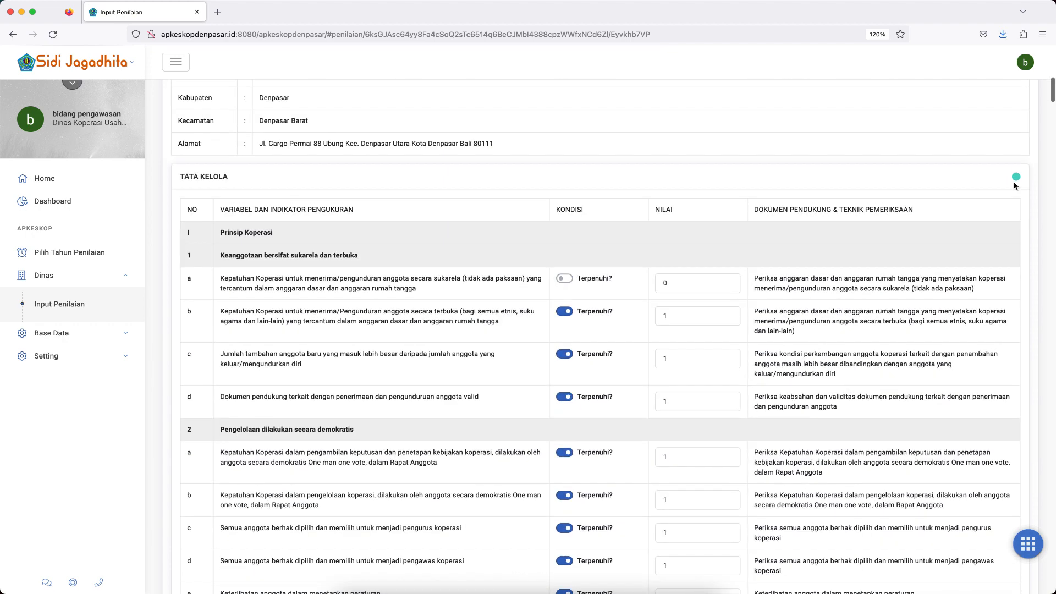
{"action": "left_click", "coordinate": [1015, 177]}
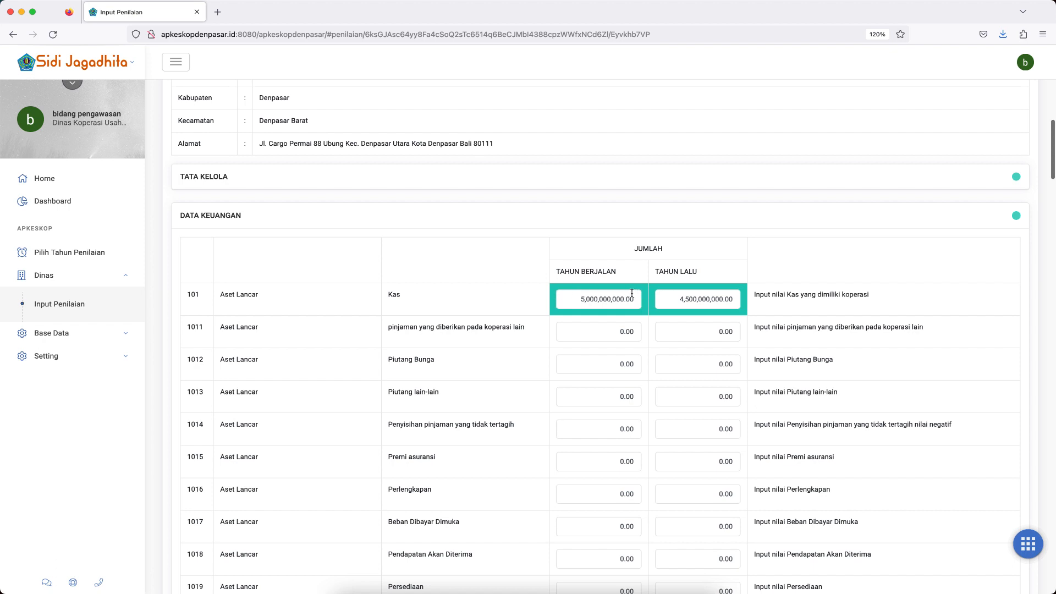
Record 0.00 for row 1011, pinjaman yang diberikan pada koperasi lain, passing through its Tahun Berjalan and Tahun Lalu fields.
{"action": "left_click", "coordinate": [619, 334]}
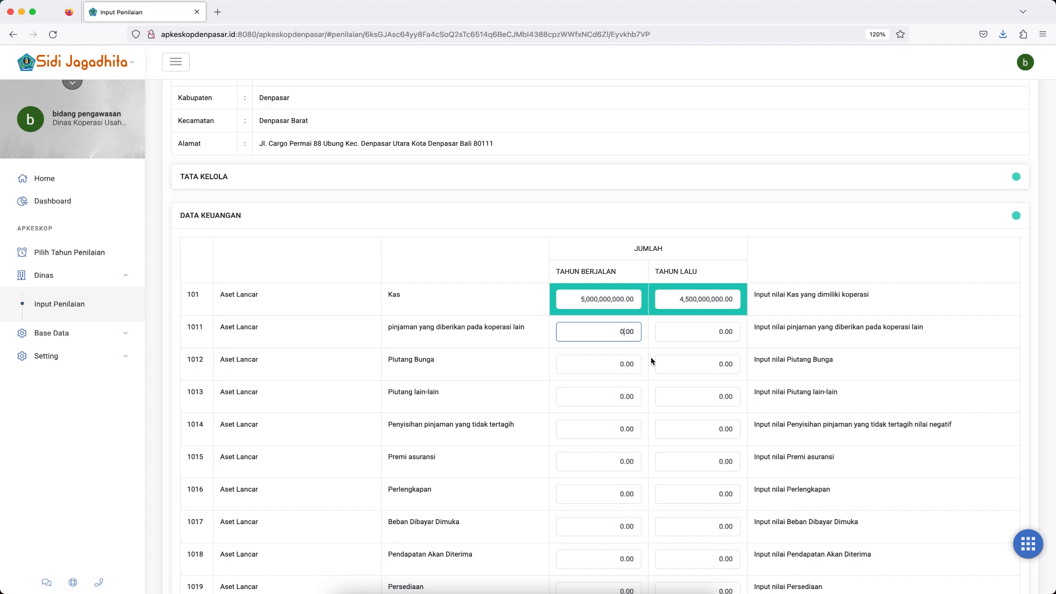
{"action": "left_click", "coordinate": [720, 331]}
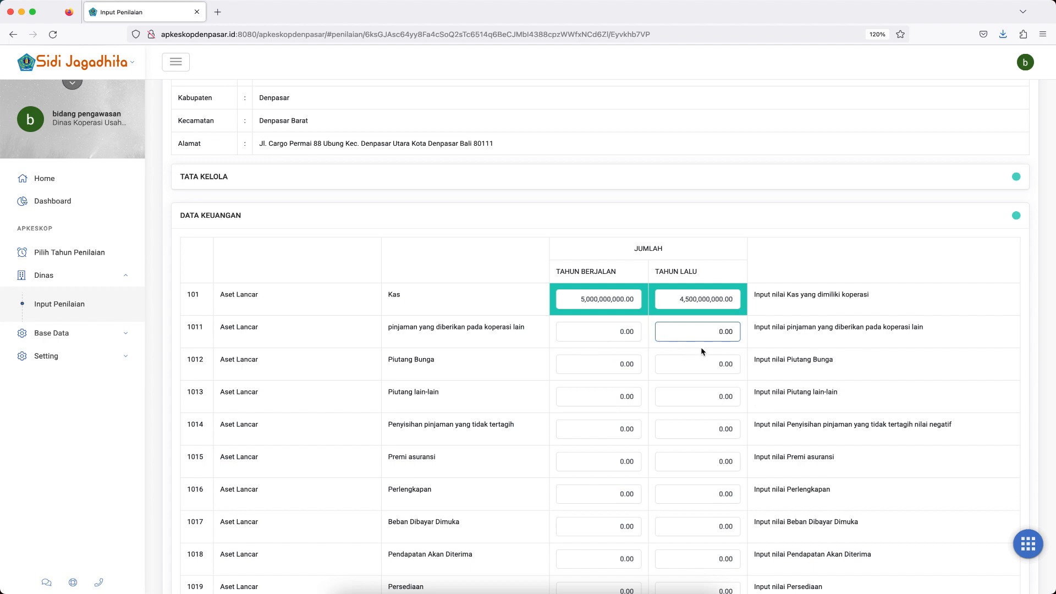
Reload Kopkar Lestari's assessment form from the cooperative list and collapse Tata Kelola again.
{"action": "scroll", "coordinate": [792, 346], "scroll_direction": "up", "scroll_amount": 5}
{"action": "scroll", "coordinate": [792, 347], "scroll_direction": "up", "scroll_amount": 5}
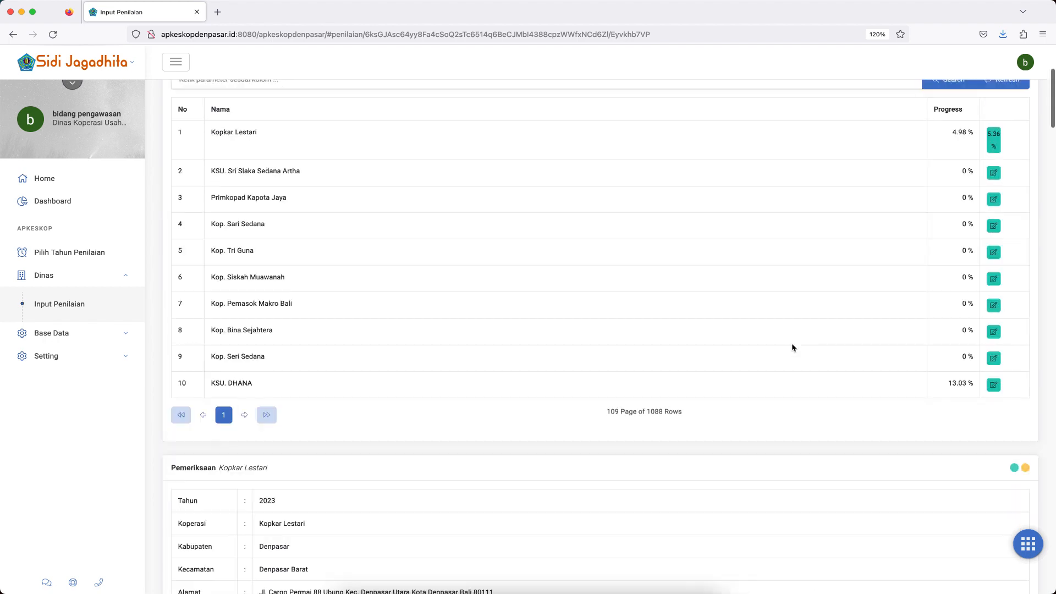
{"action": "left_click", "coordinate": [995, 179]}
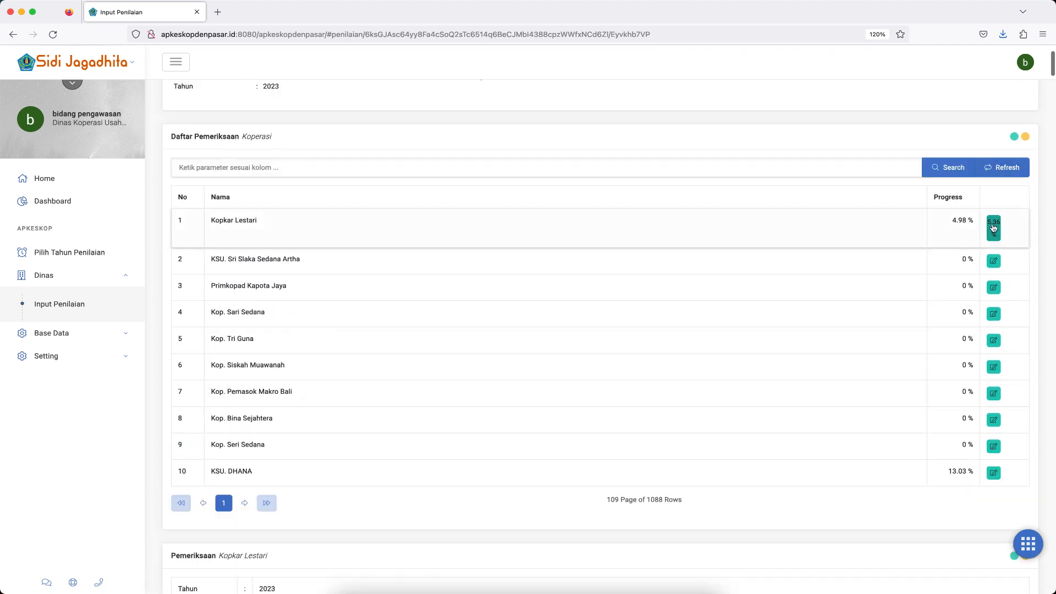
{"action": "scroll", "coordinate": [856, 341], "scroll_direction": "down", "scroll_amount": 15}
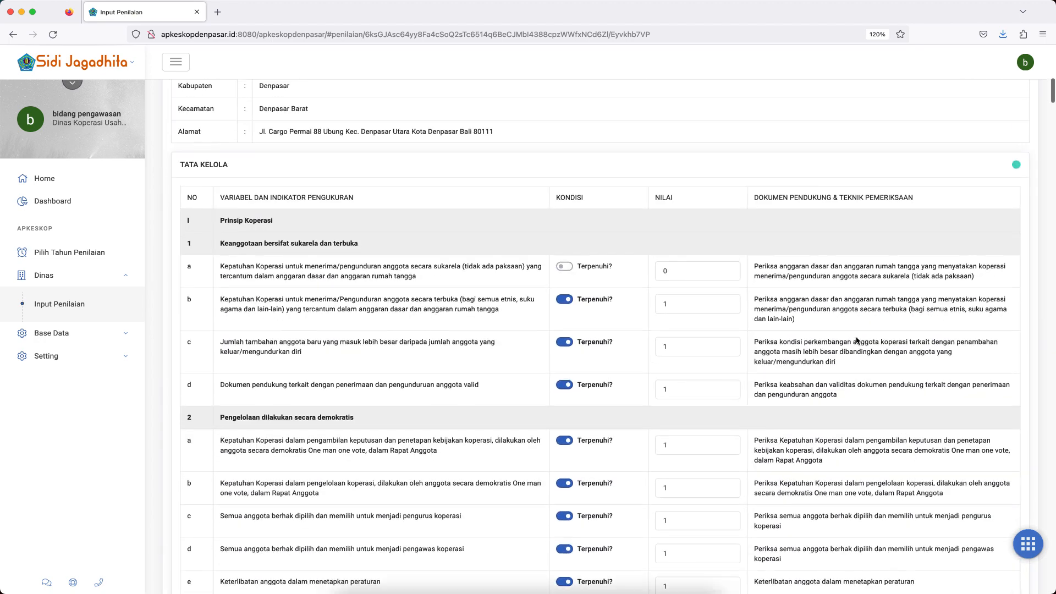
{"action": "left_click", "coordinate": [1016, 165]}
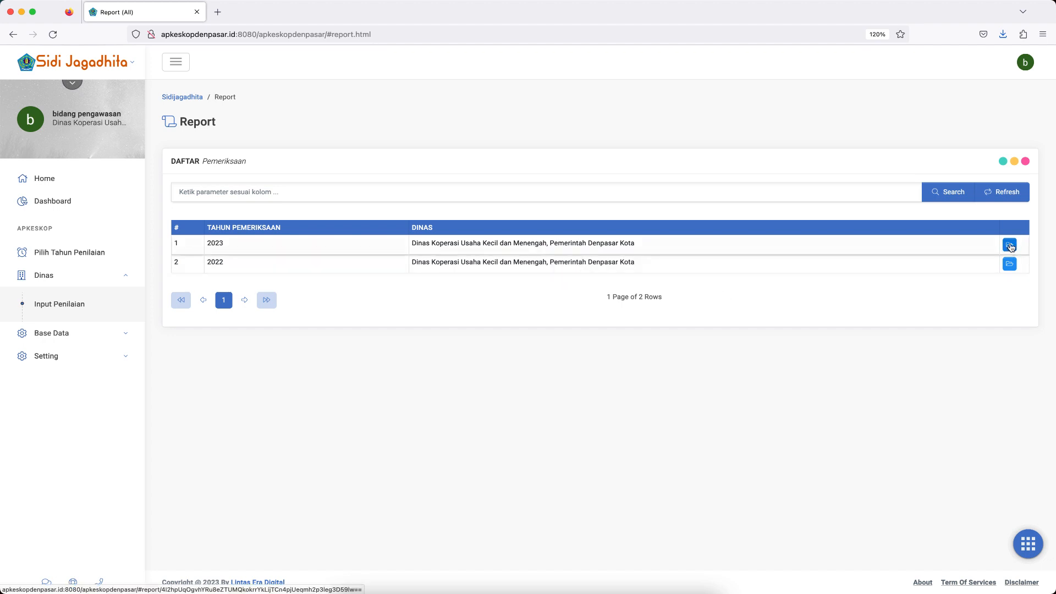
Open the 2023 report details and review the Tata Kelola results in Kopkar Lestari's Input report.
{"action": "left_click", "coordinate": [1010, 245]}
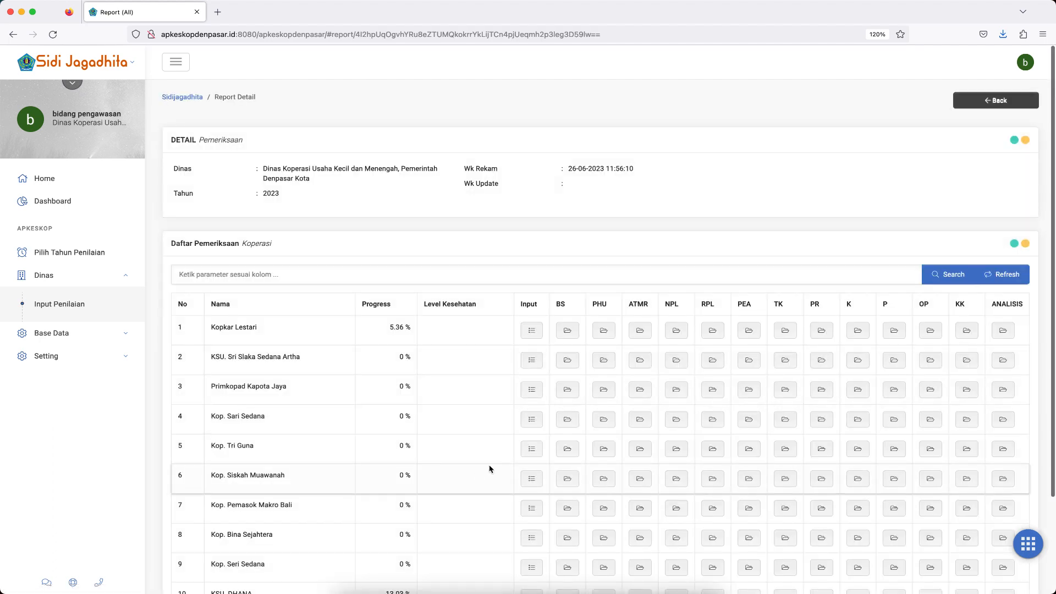
{"action": "scroll", "coordinate": [491, 468], "scroll_direction": "down", "scroll_amount": 3}
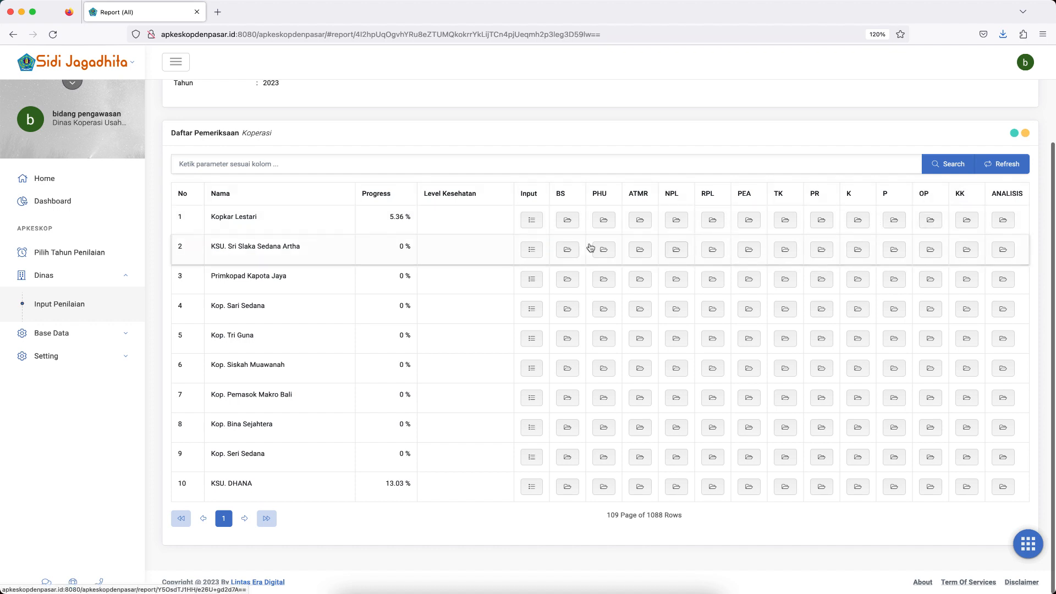
{"action": "left_click", "coordinate": [532, 221]}
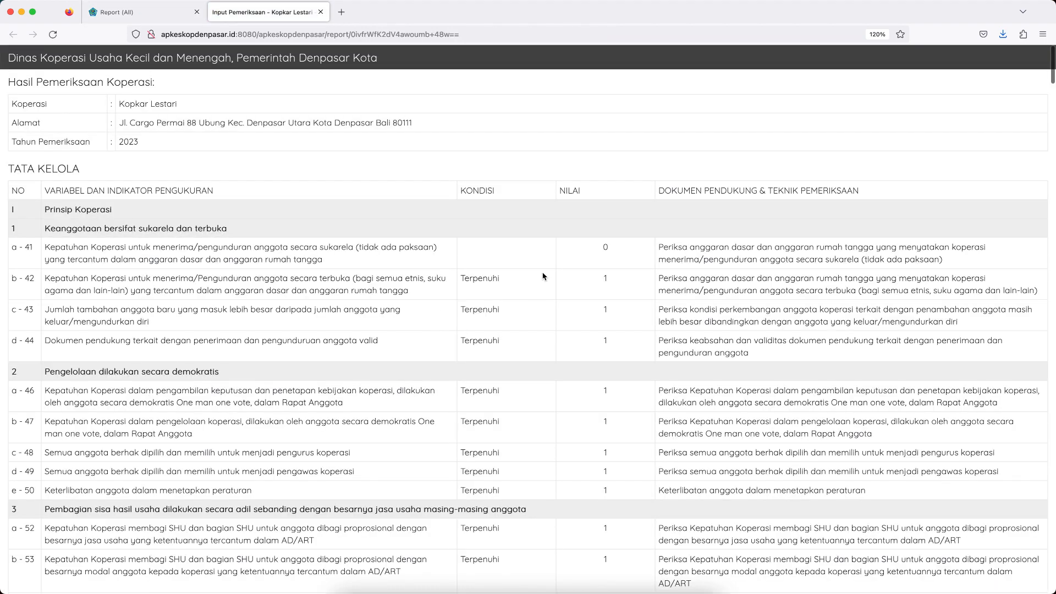
{"action": "scroll", "coordinate": [572, 326], "scroll_direction": "down", "scroll_amount": 8}
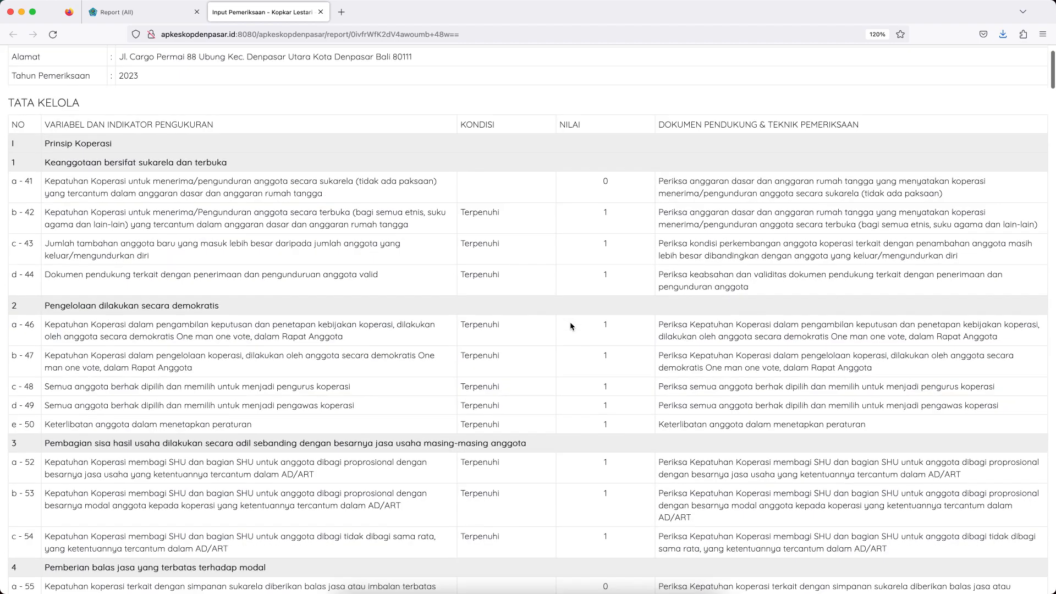
{"action": "scroll", "coordinate": [570, 326], "scroll_direction": "down", "scroll_amount": 20}
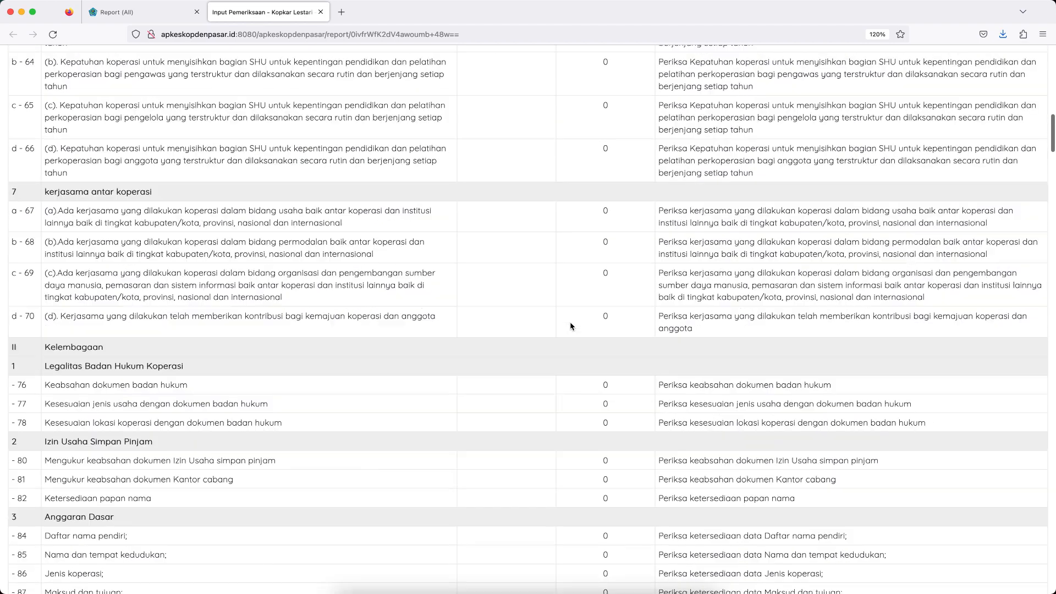
{"action": "scroll", "coordinate": [571, 326], "scroll_direction": "up", "scroll_amount": 20}
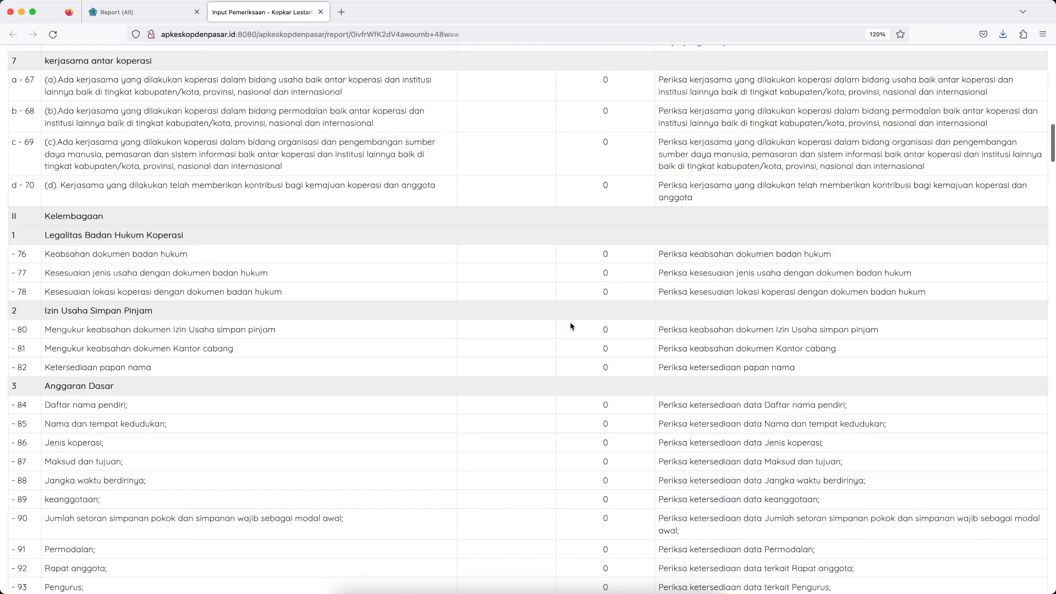
{"action": "scroll", "coordinate": [570, 327], "scroll_direction": "down", "scroll_amount": 2}
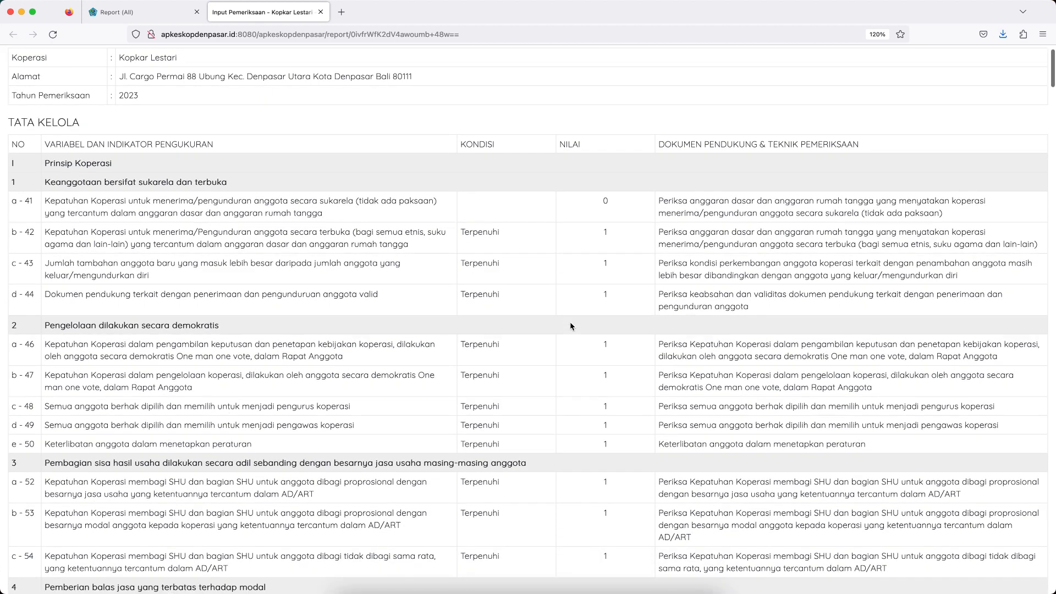
Open Kopkar Lestari's BS report from the 2023 report list and review the balance sheet from assets to equity.
{"action": "left_click", "coordinate": [137, 12]}
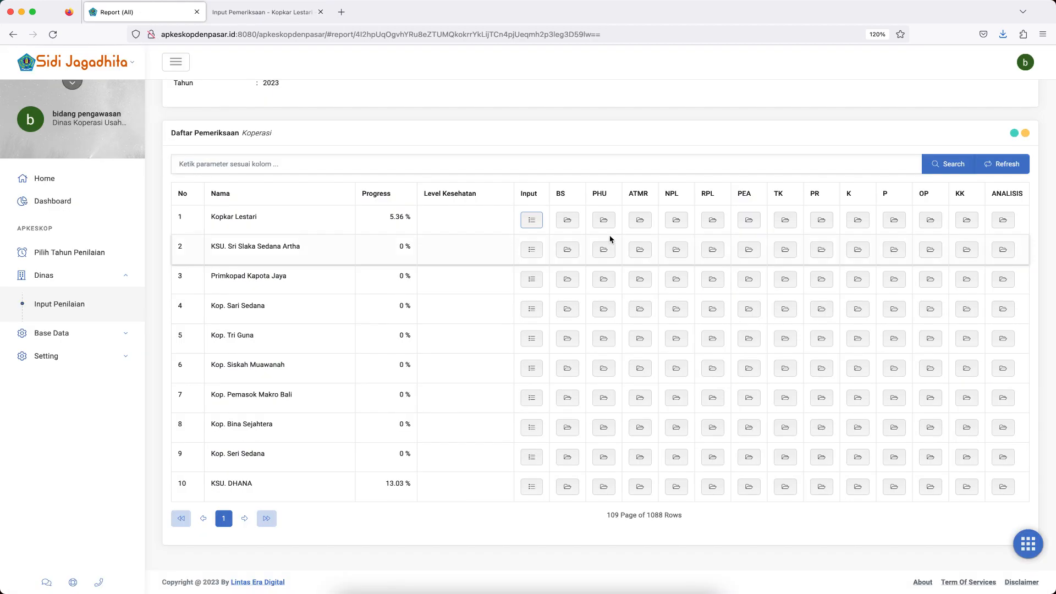
{"action": "left_click", "coordinate": [567, 222]}
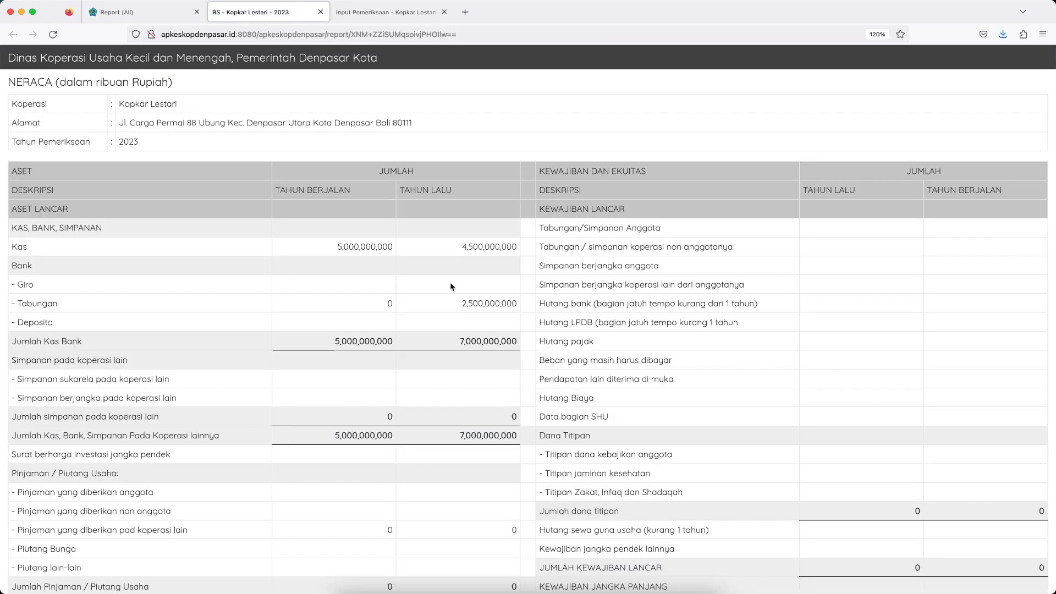
{"action": "scroll", "coordinate": [451, 286], "scroll_direction": "down", "scroll_amount": 15}
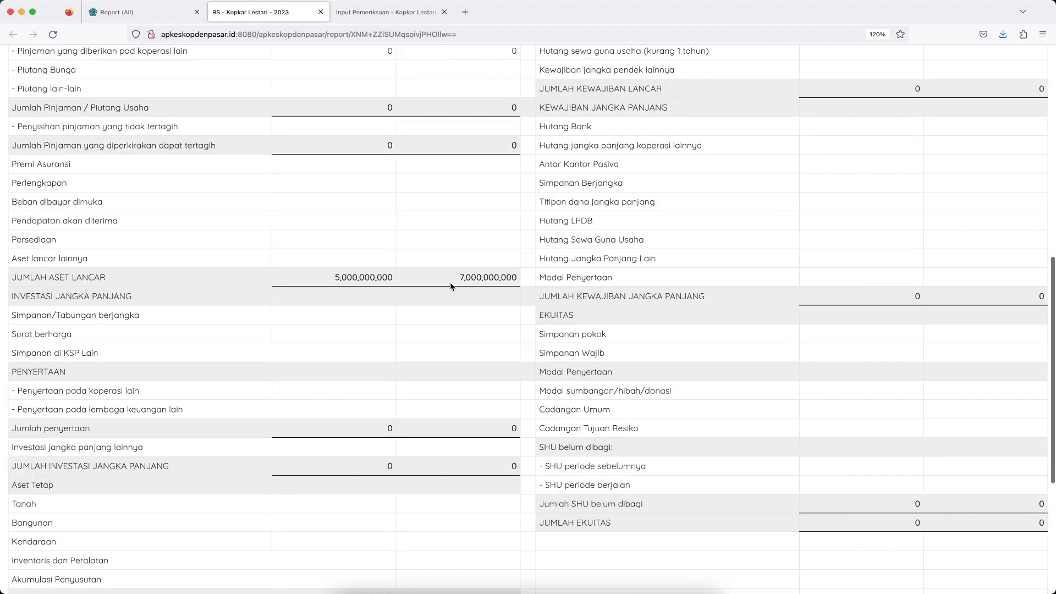
{"action": "scroll", "coordinate": [451, 287], "scroll_direction": "up", "scroll_amount": 15}
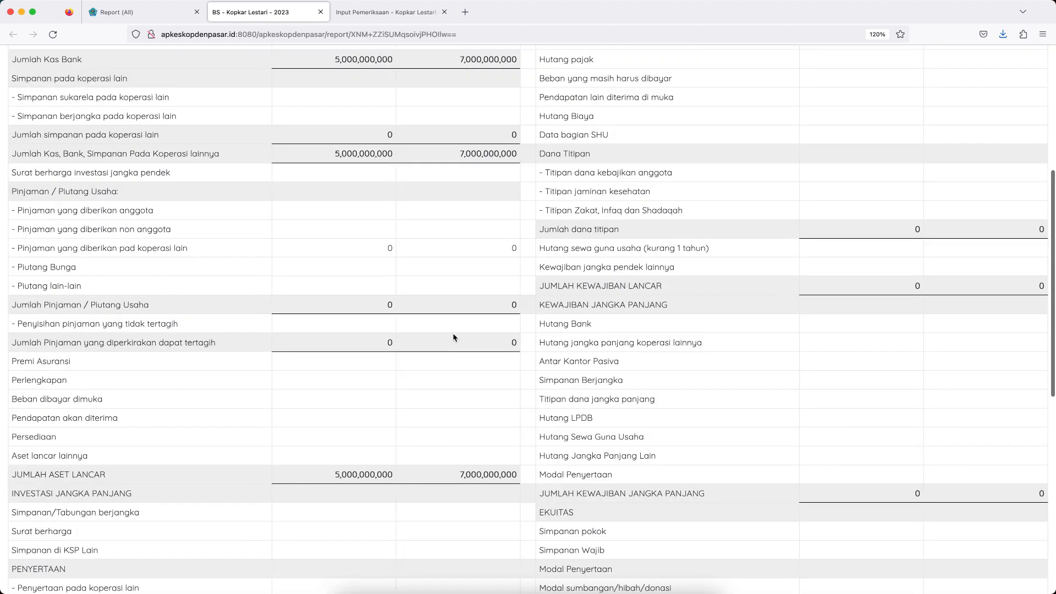
{"action": "scroll", "coordinate": [453, 337], "scroll_direction": "down", "scroll_amount": 1}
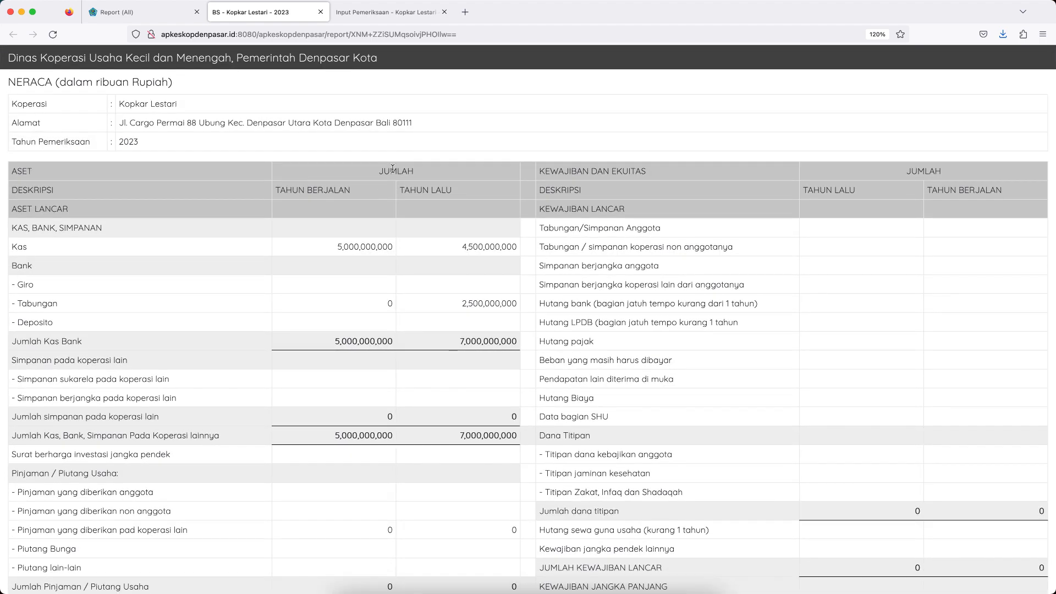
Return to the 2023 Report Detail page with the cooperative list.
{"action": "left_click", "coordinate": [156, 15]}
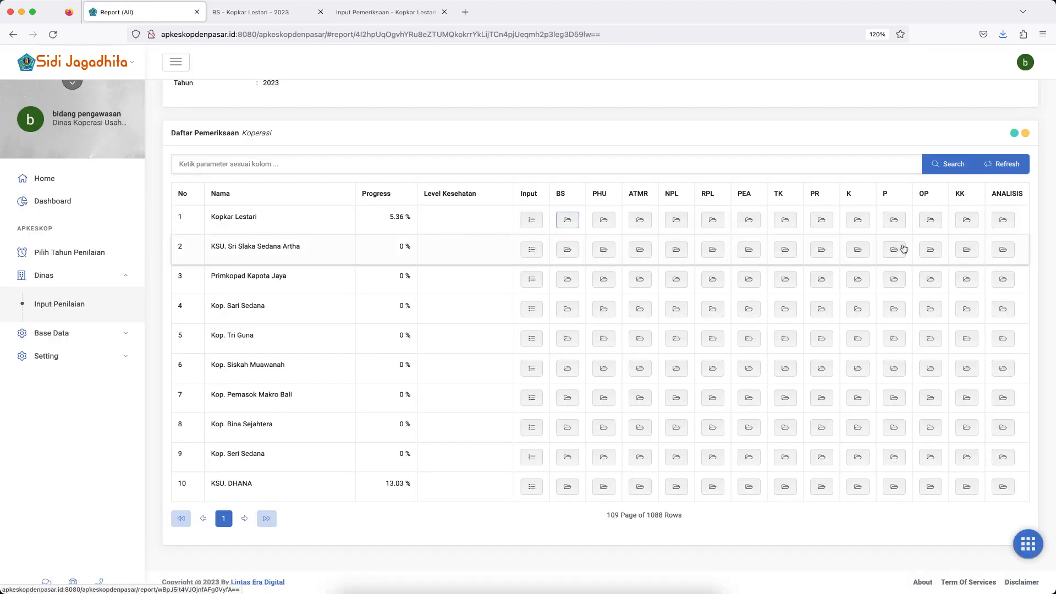
{"action": "scroll", "coordinate": [809, 294], "scroll_direction": "up", "scroll_amount": 3}
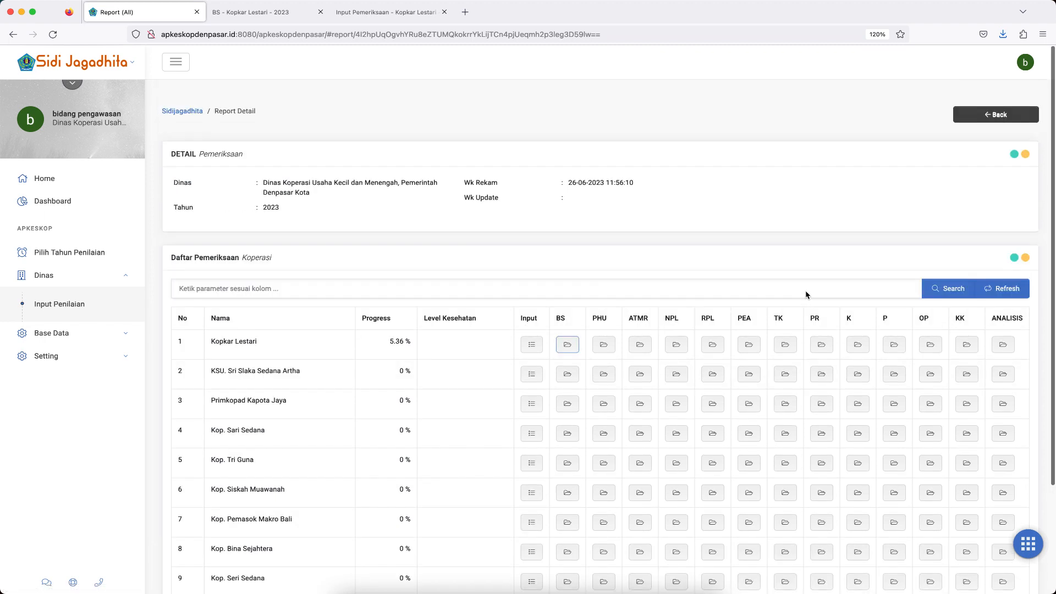